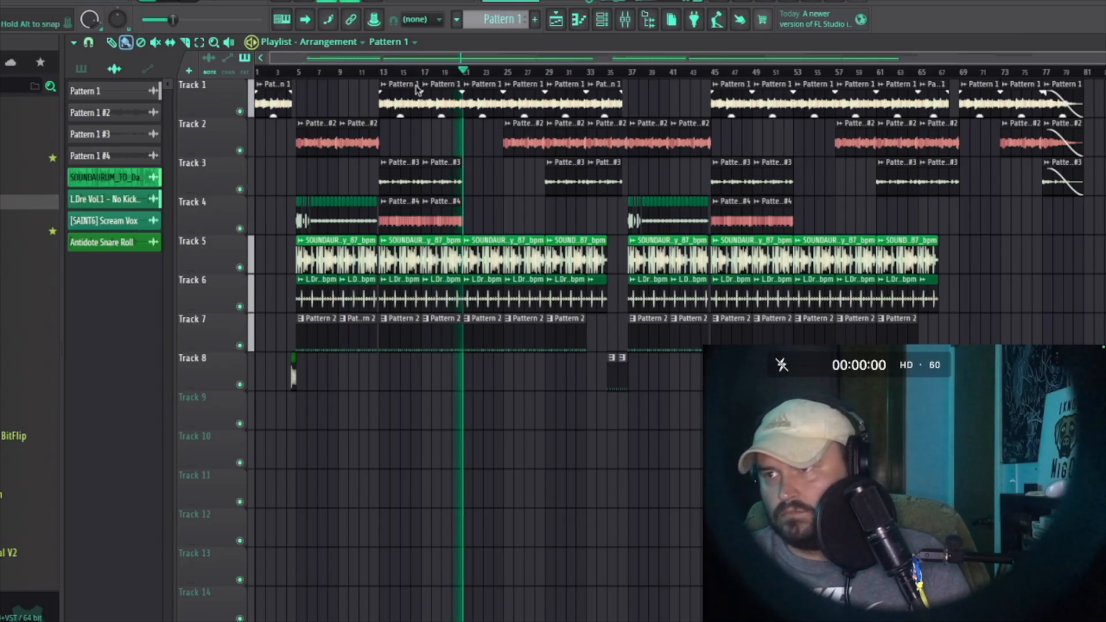
Step: Solo Track 1 and play the arrangement from bar 13 to hear it alone
key(space)
right_click(240, 111)
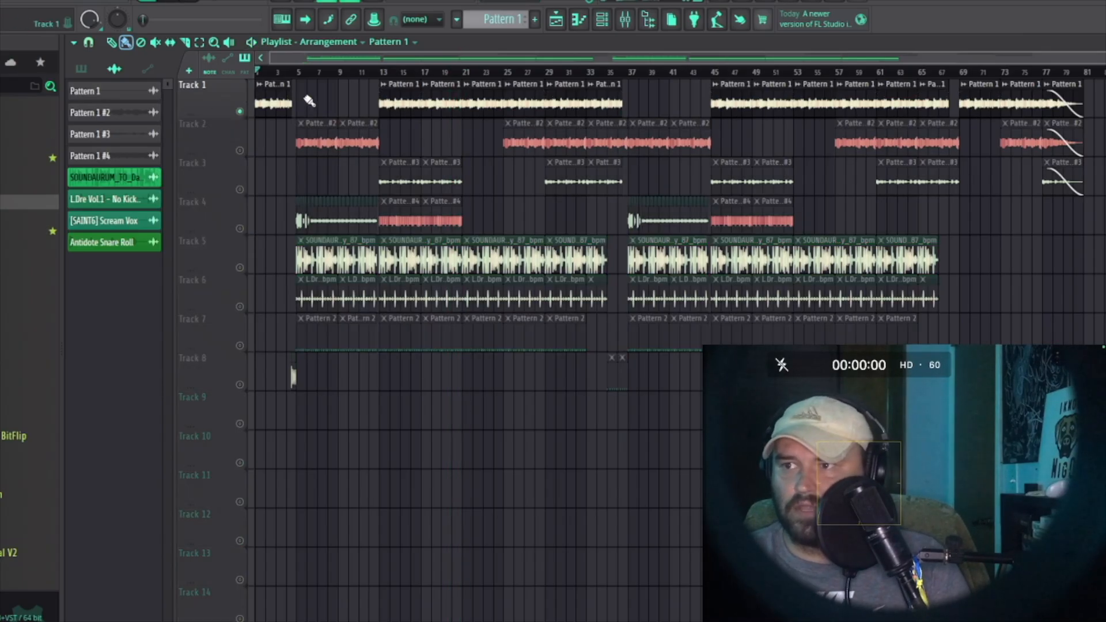
click(389, 73)
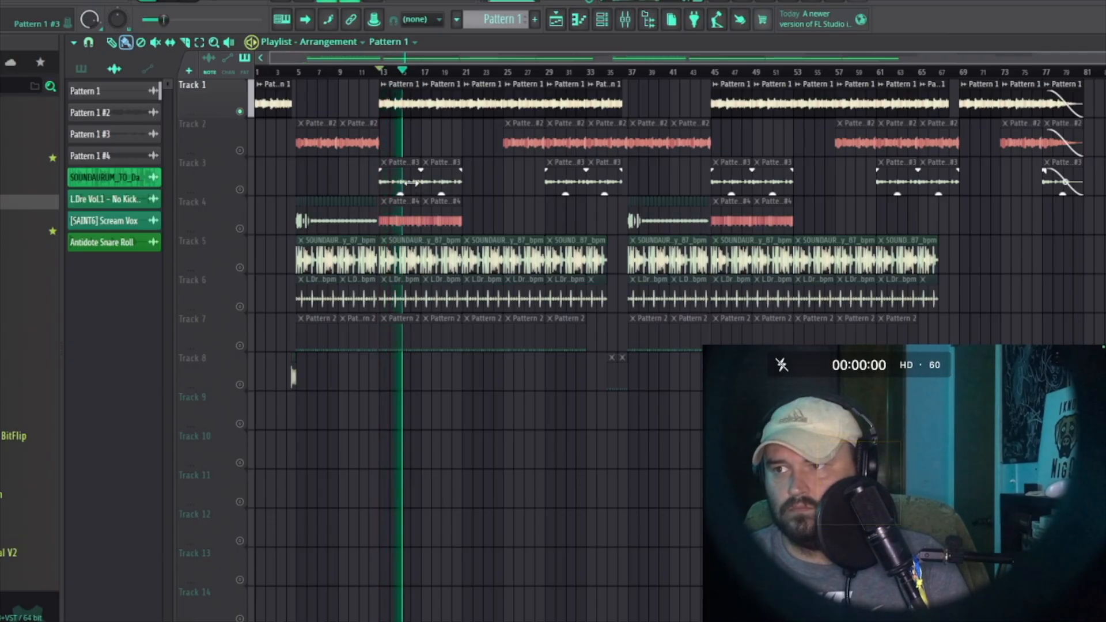
key(space)
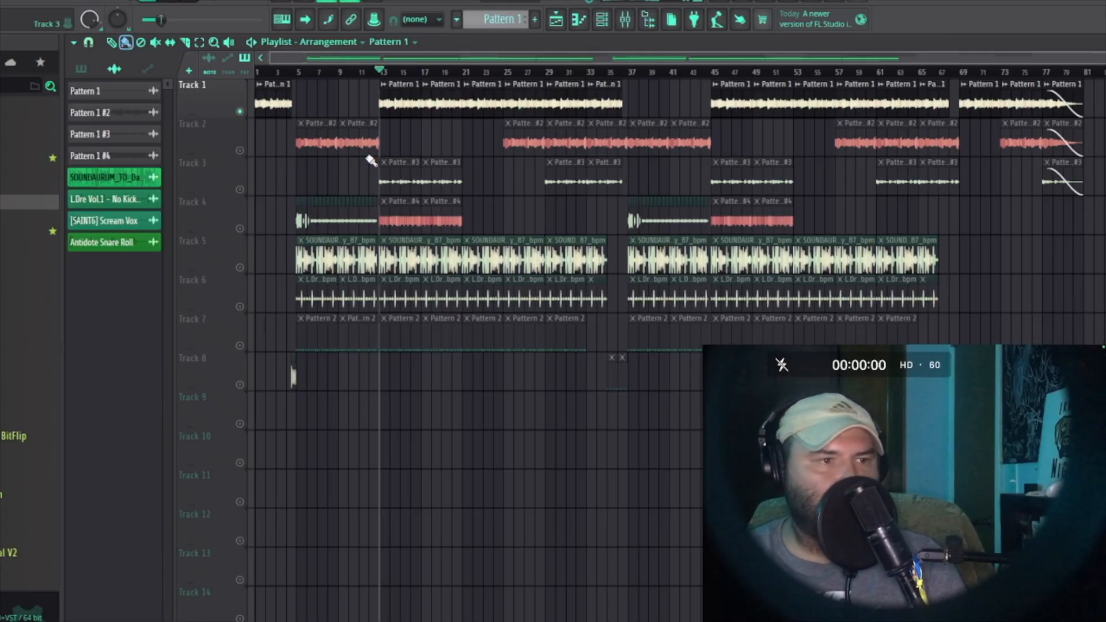
Step: Solo Track 3, play it, and inspect the Gross Beat effect on its Pattern 1 #3 mixer insert
click(240, 193)
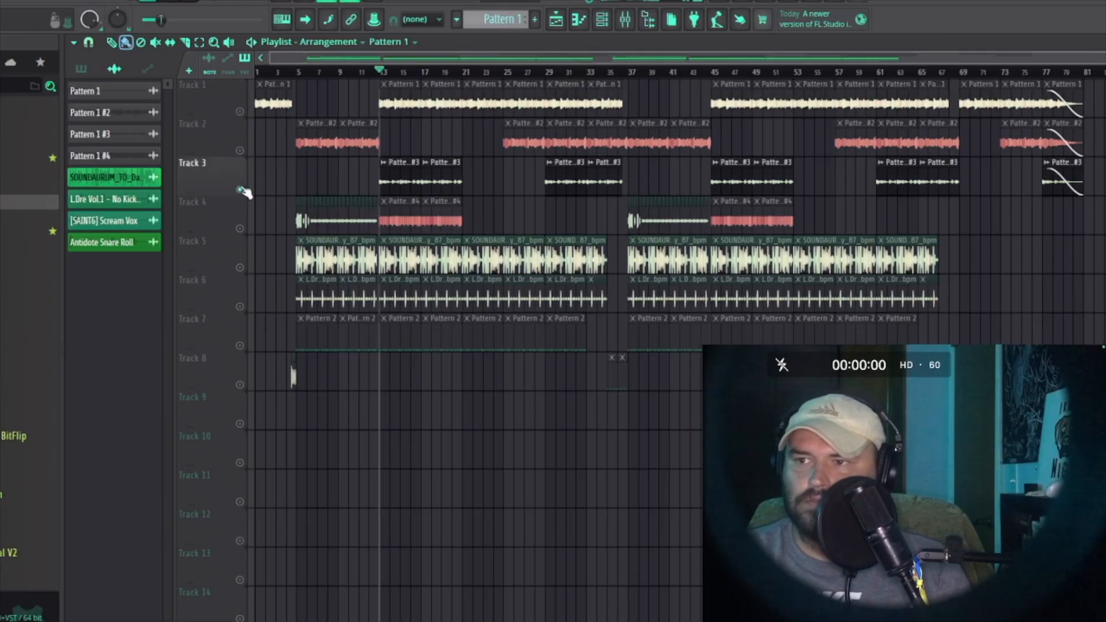
key(space)
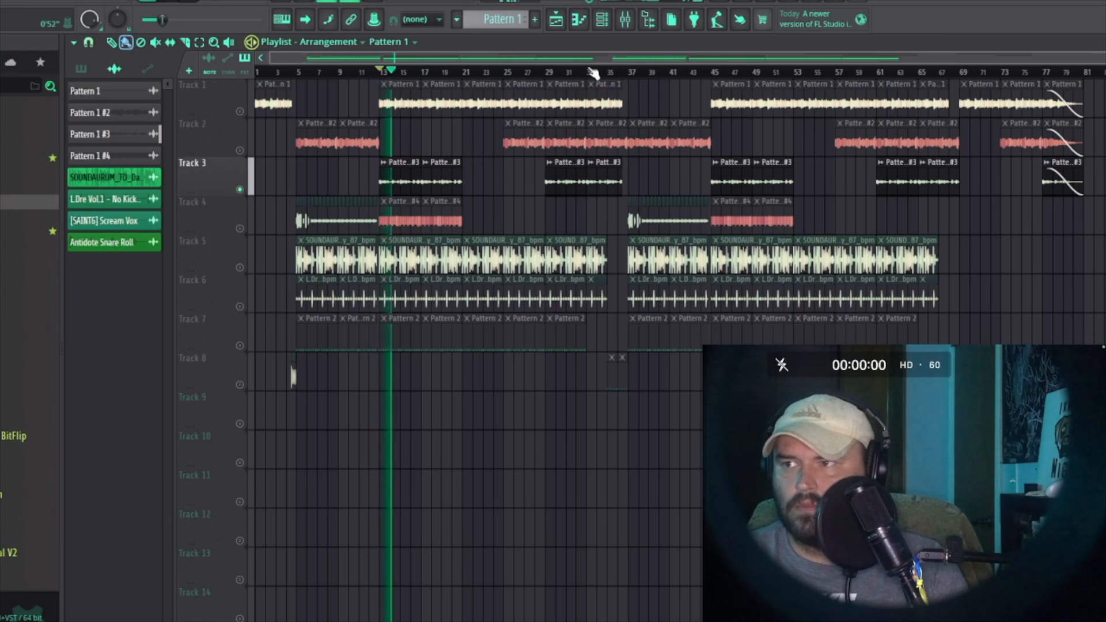
click(624, 23)
click(277, 270)
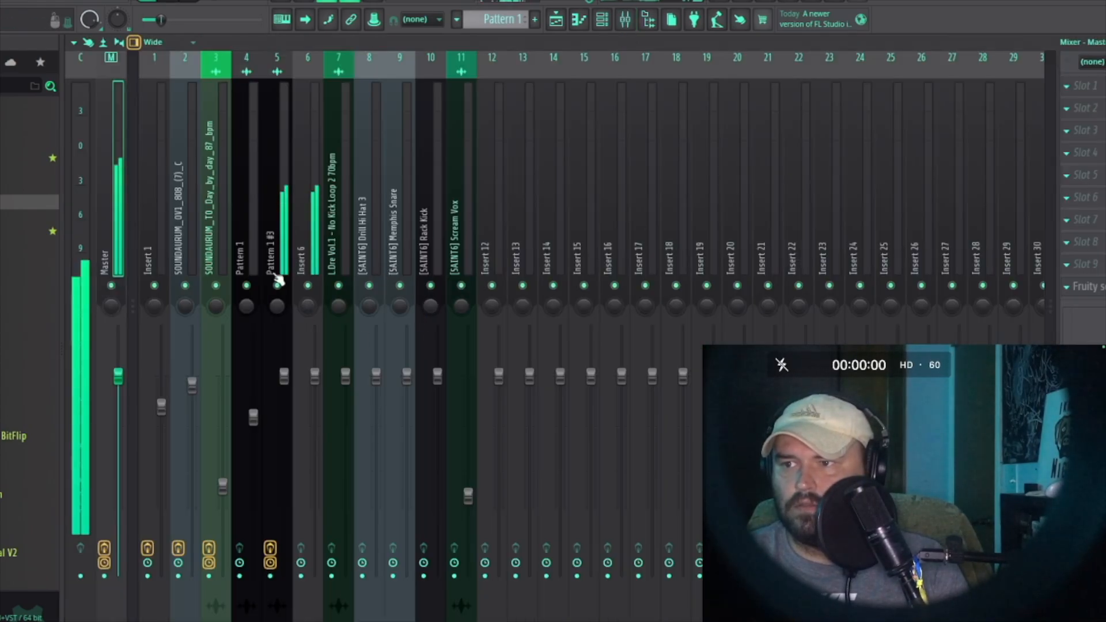
click(1088, 175)
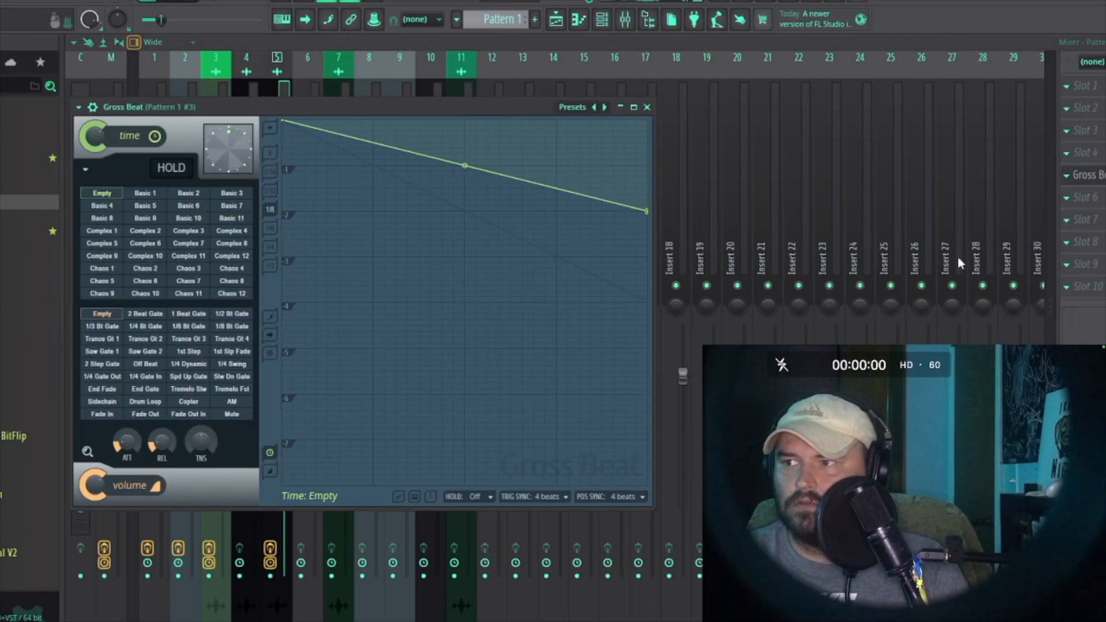
key(Escape)
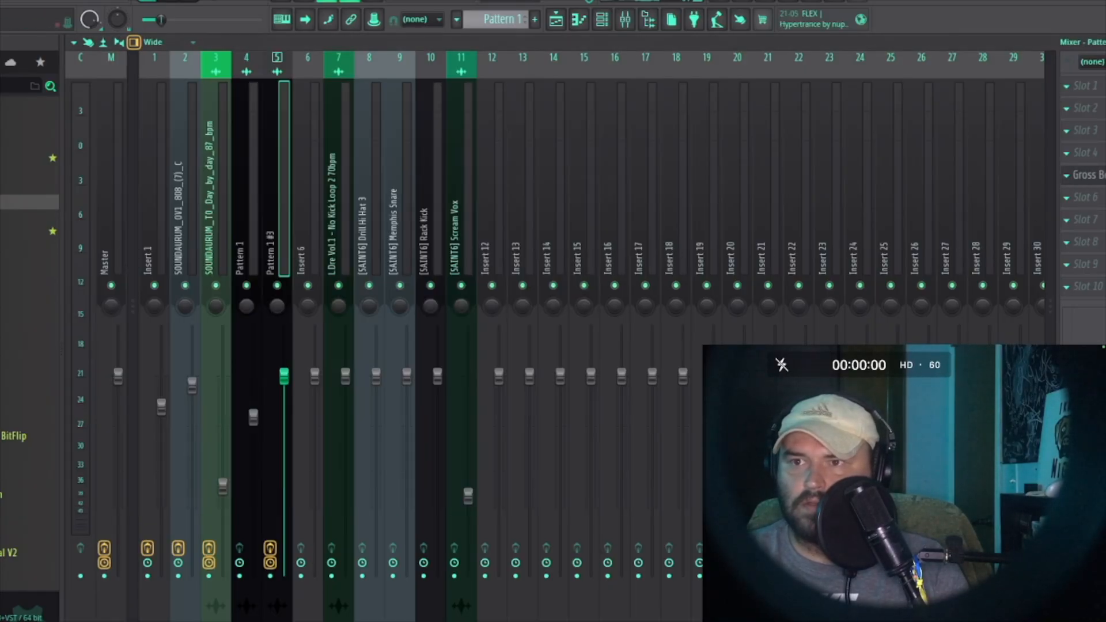
key(Escape)
click(652, 109)
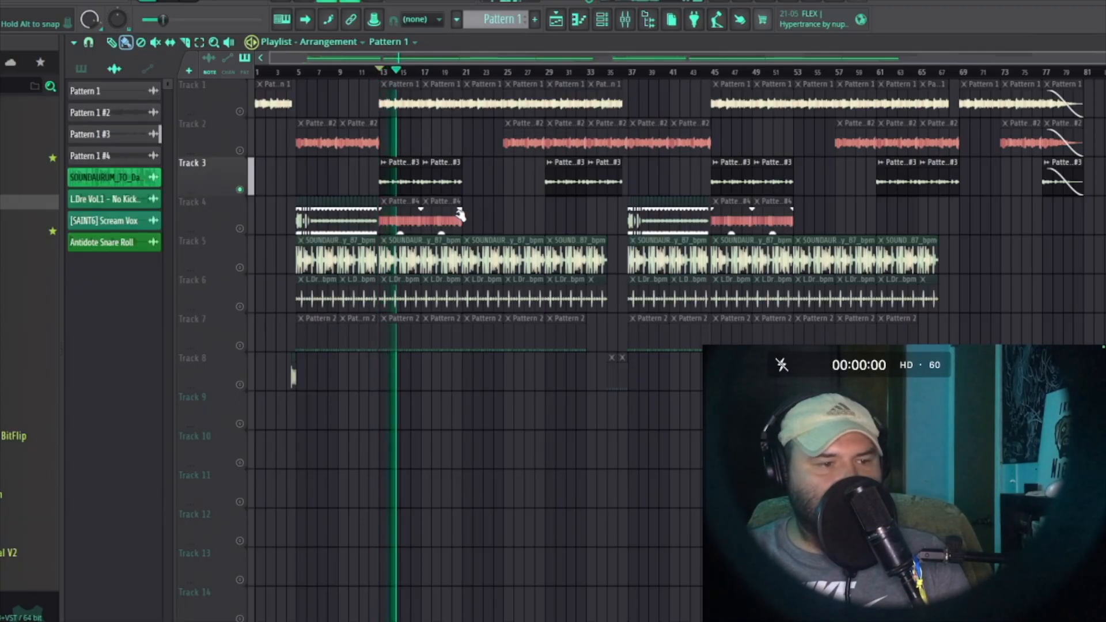
Step: Solo Track 4 and play it back from the start of the song
key(space)
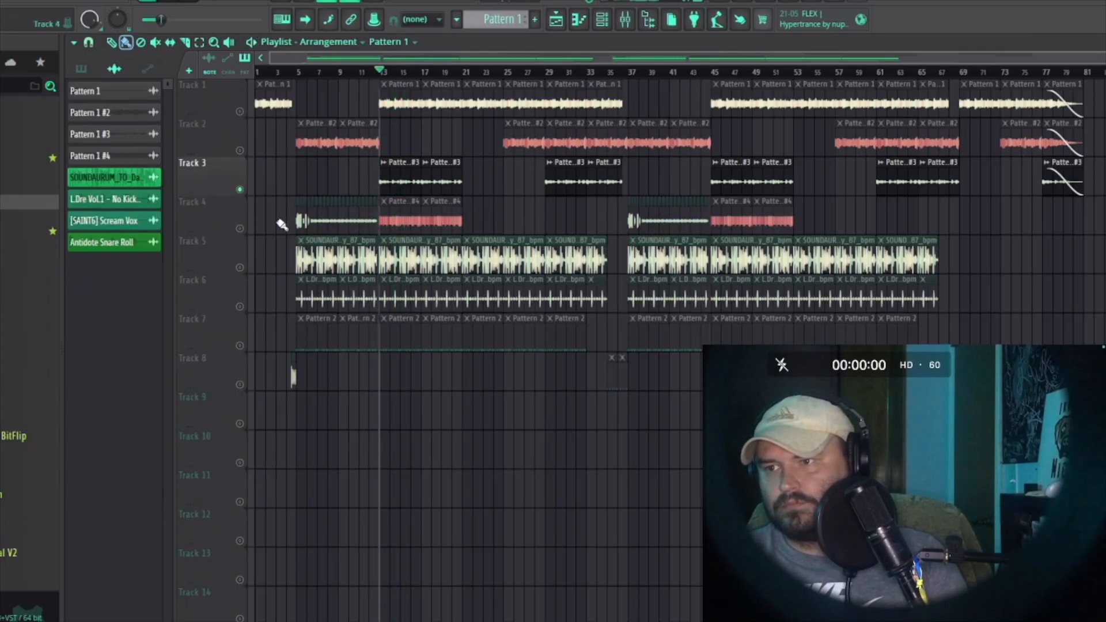
ctrl+click(240, 229)
key(space)
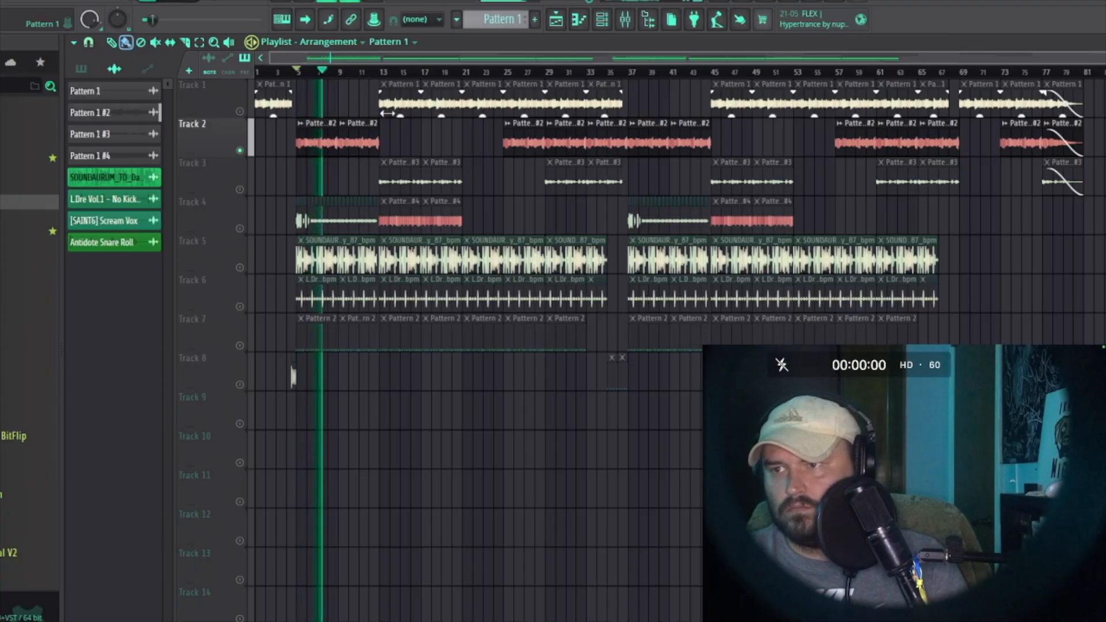
key(space)
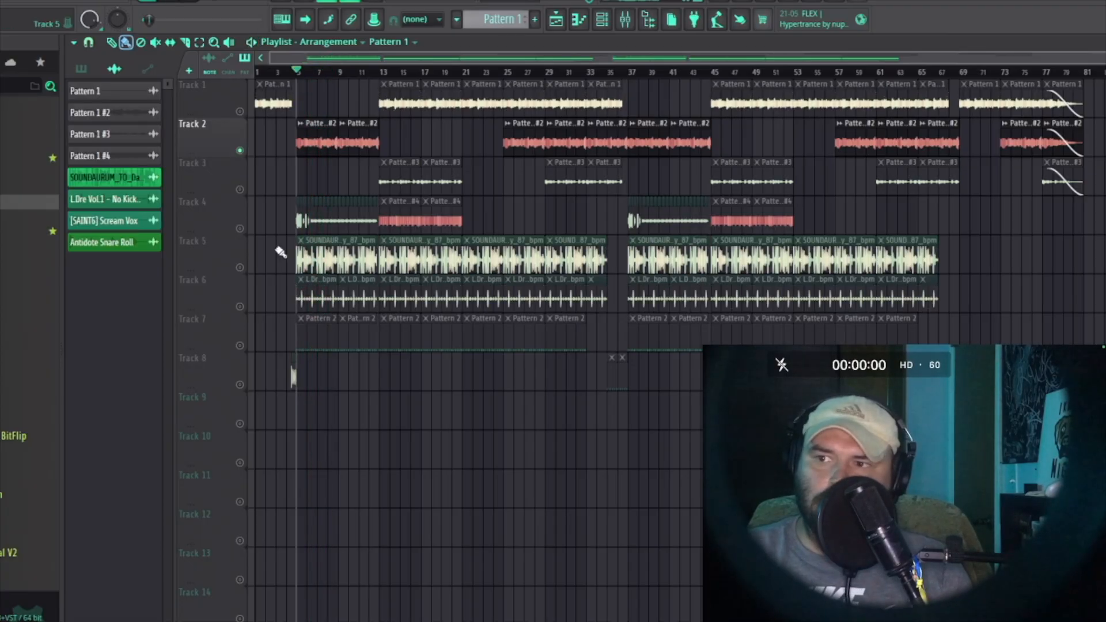
ctrl+click(241, 228)
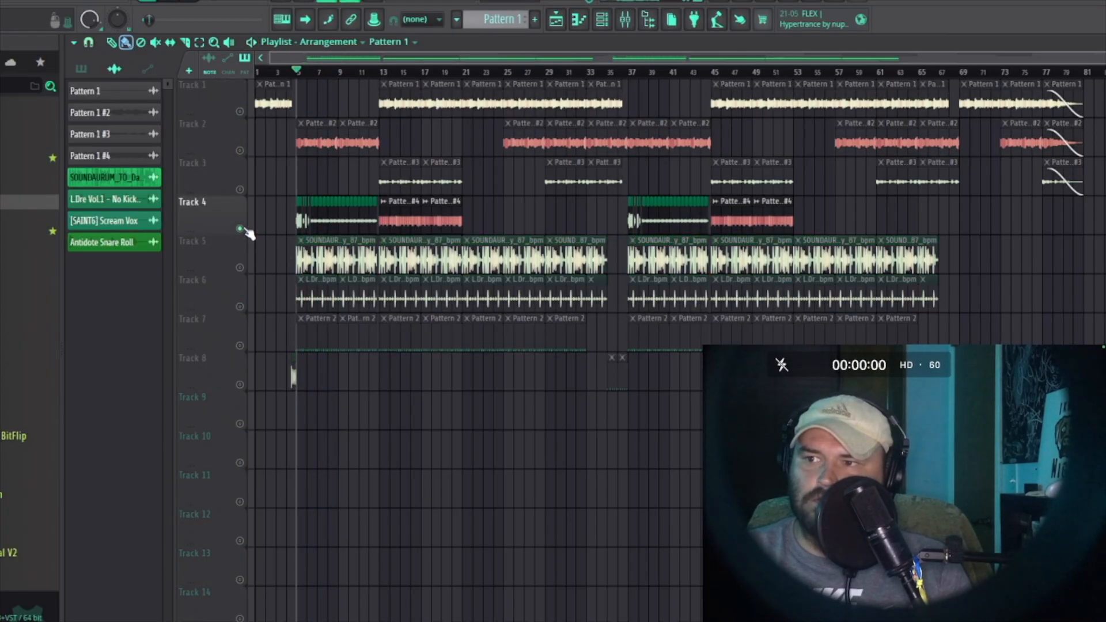
key(space)
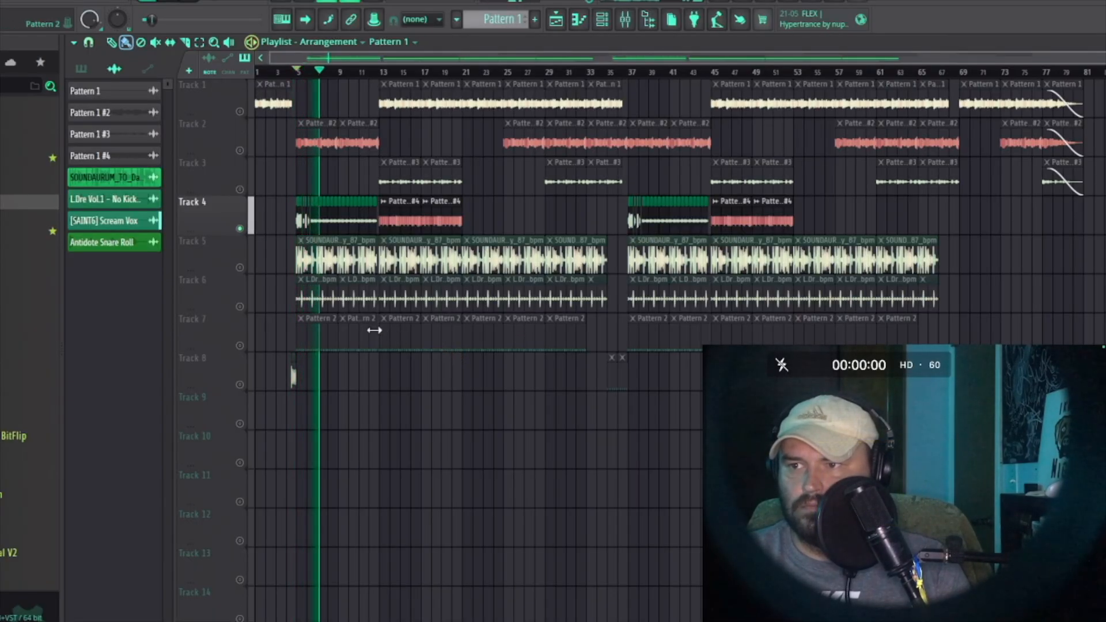
Step: Solo Track 5 and then Track 6, playing each one back in turn
key(space)
ctrl+click(240, 268)
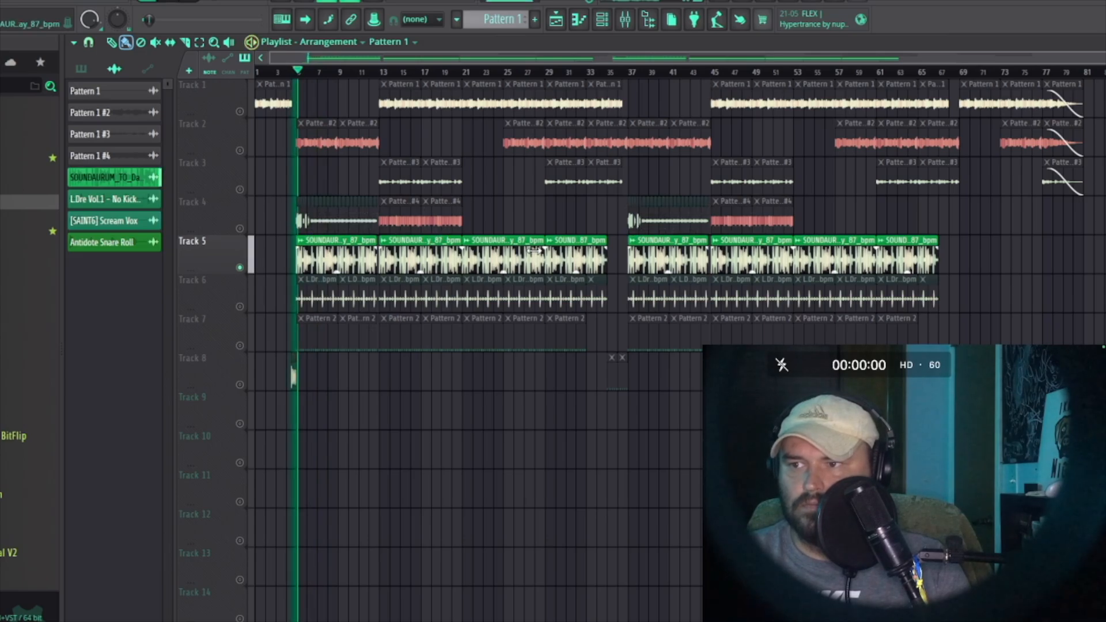
key(space)
ctrl+click(240, 307)
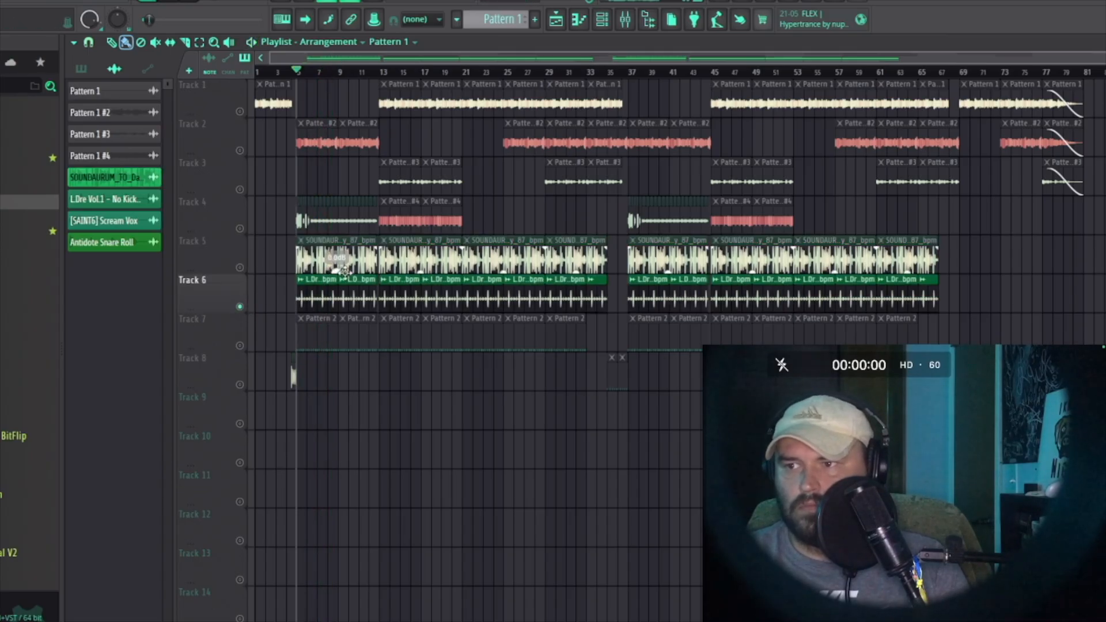
key(space)
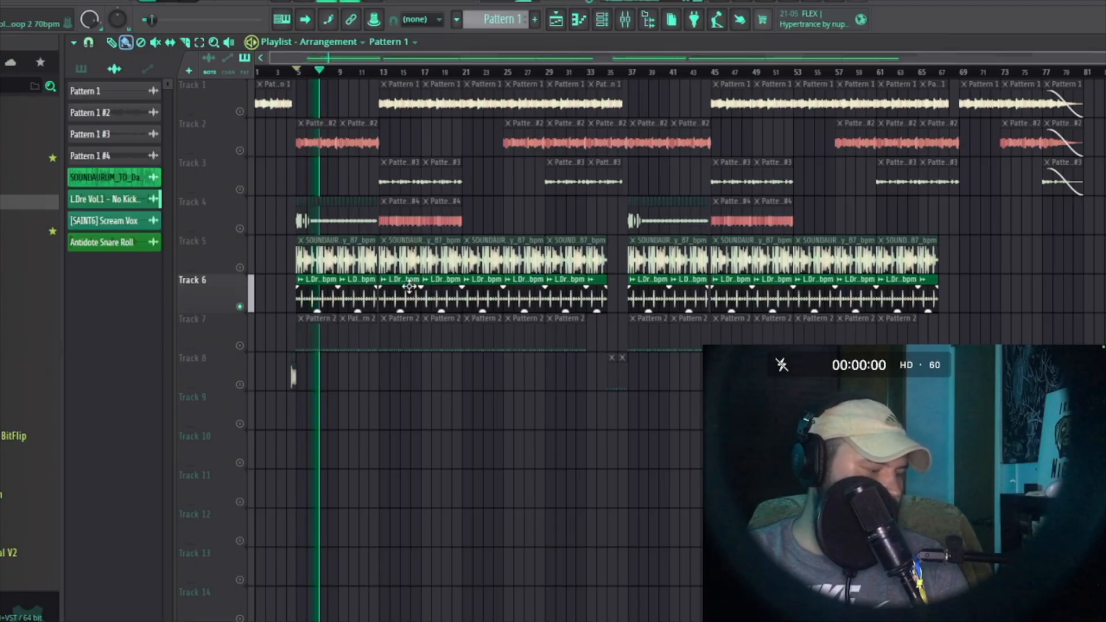
Step: Solo Track 7 and then Track 8, playing Track 8 from around bar 35
key(space)
click(244, 344)
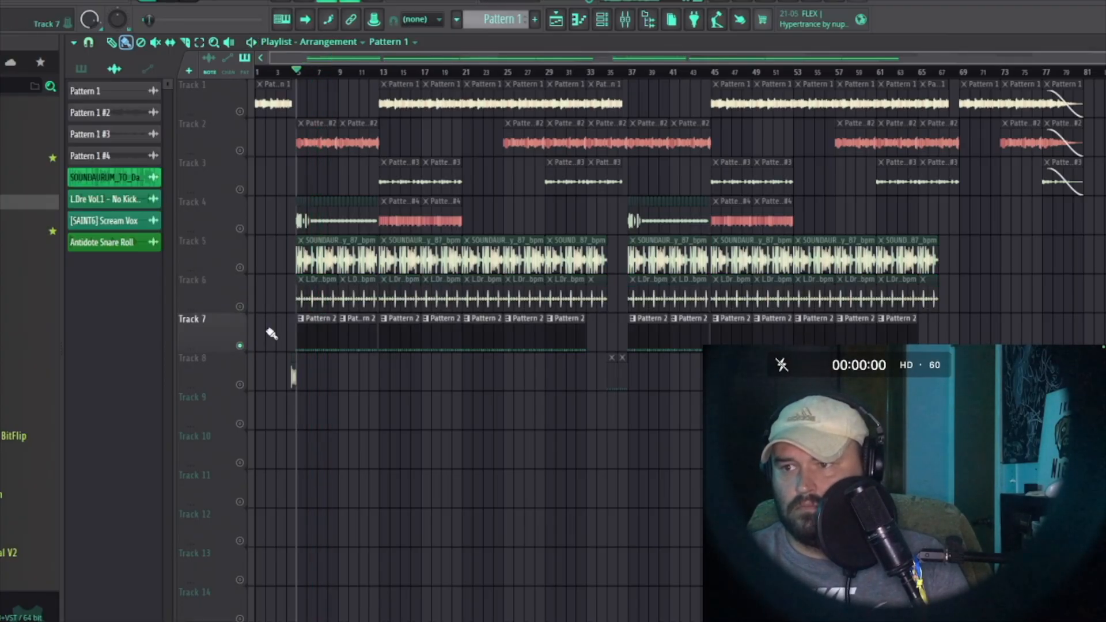
key(space)
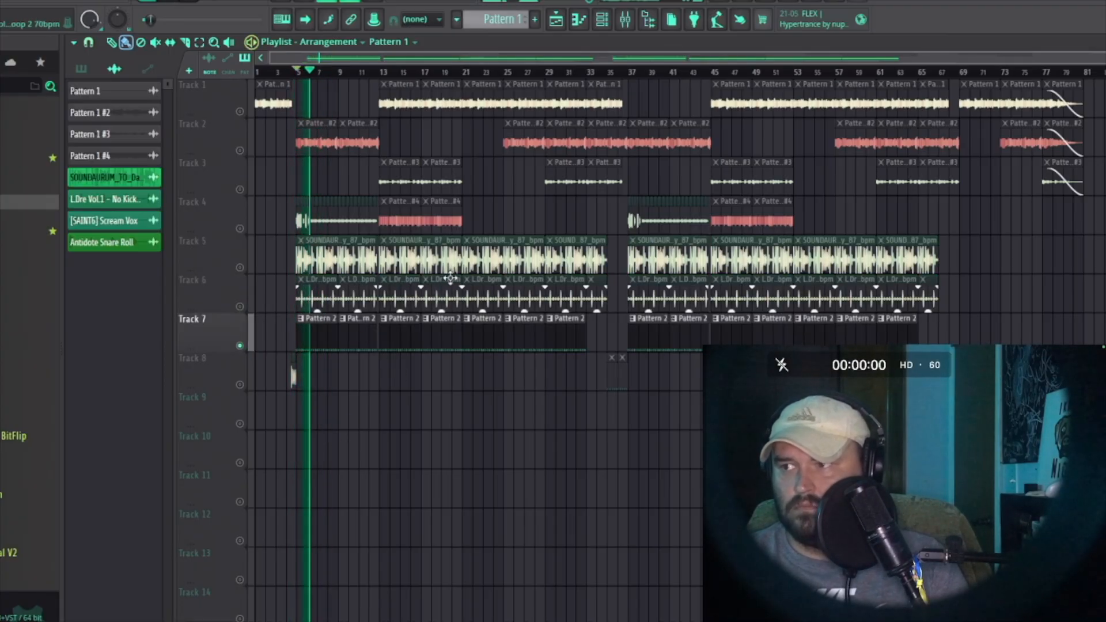
key(space)
click(220, 383)
click(597, 70)
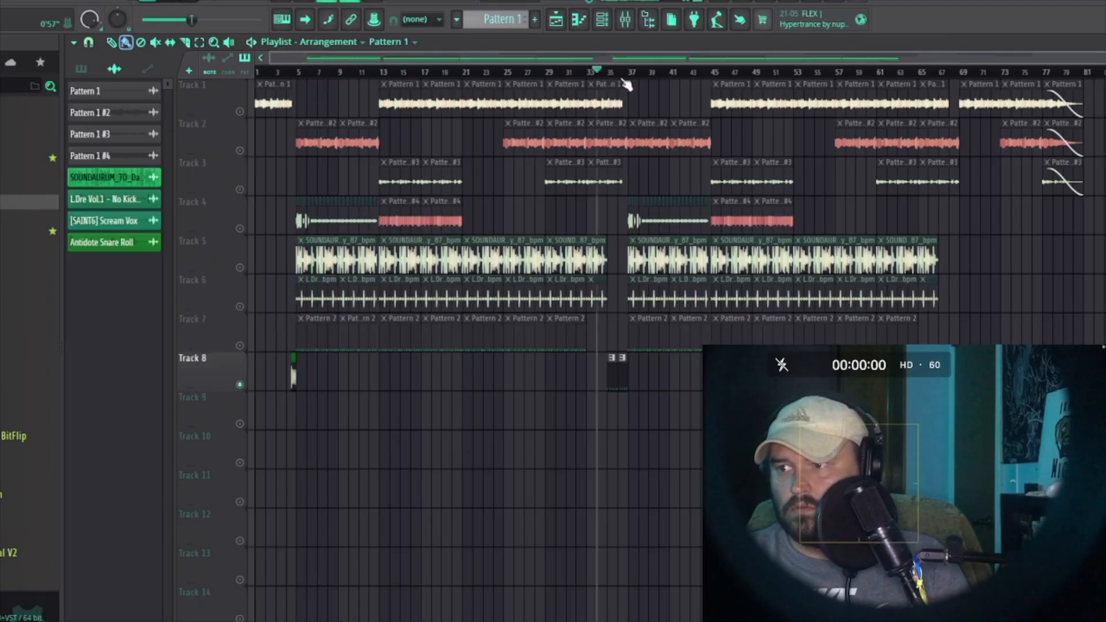
click(611, 72)
key(space)
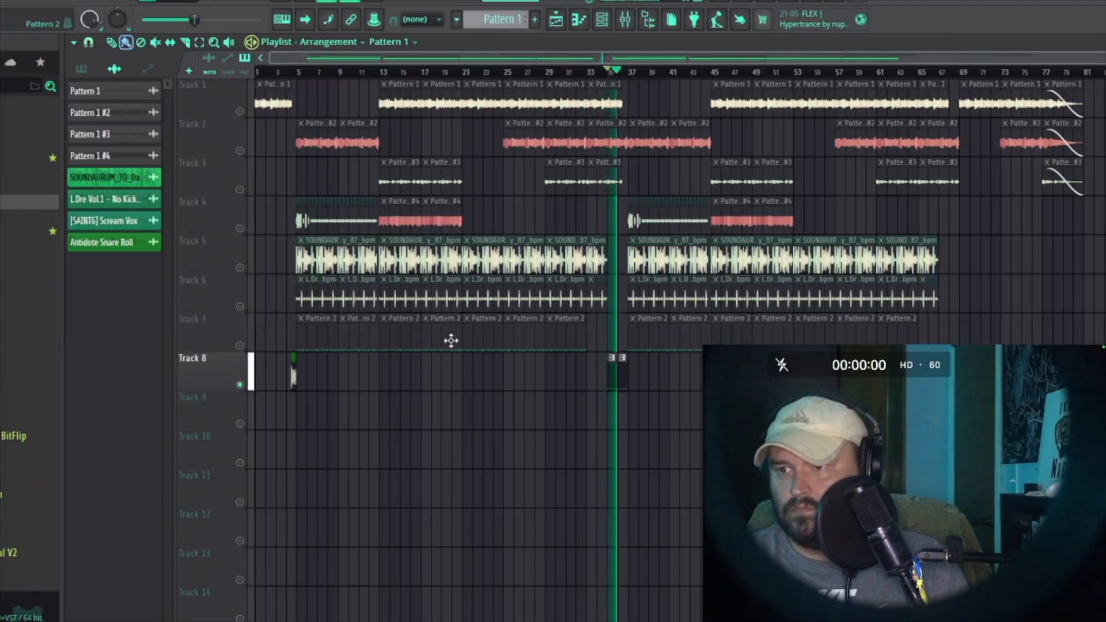
Step: Open the Sampler piano roll and nudge the upper melody notes four steps earlier
click(602, 20)
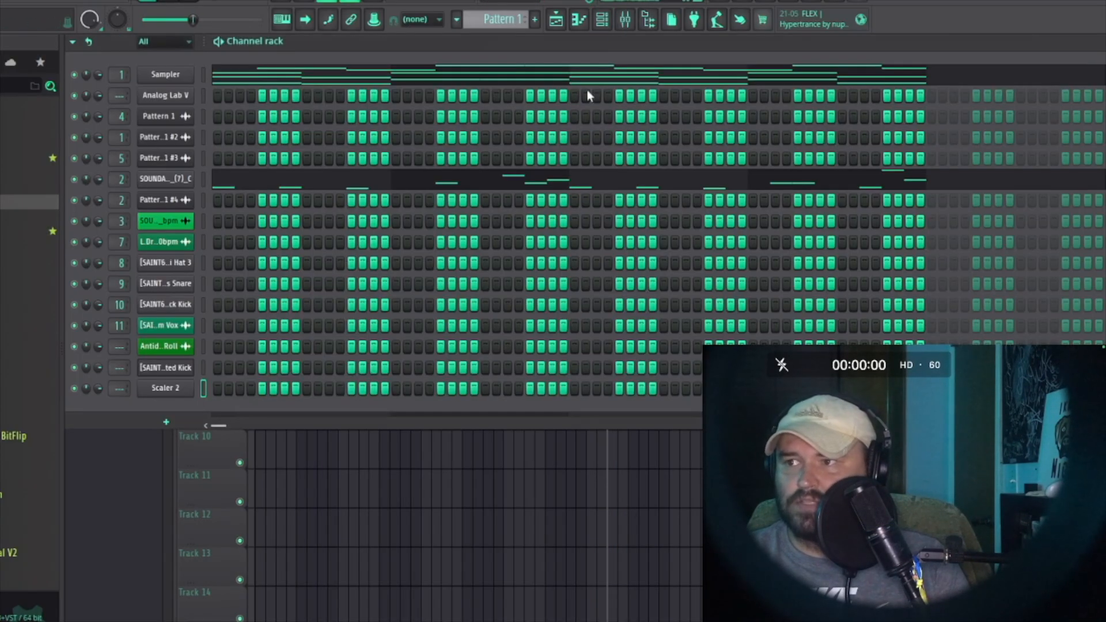
click(494, 78)
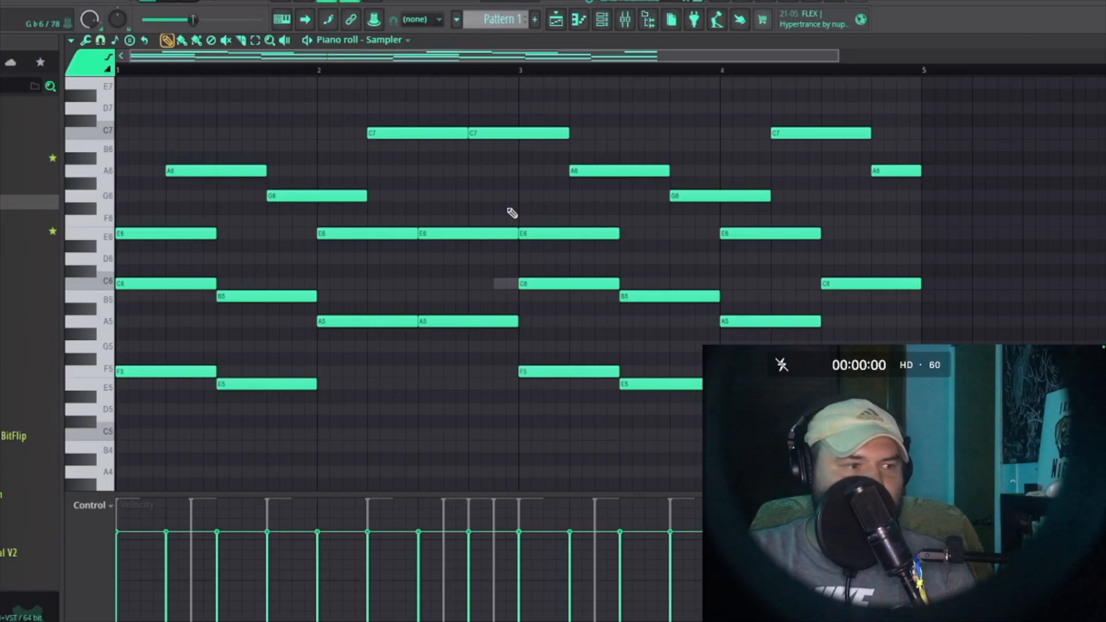
drag(184, 127, 936, 203)
key(shift+Left)
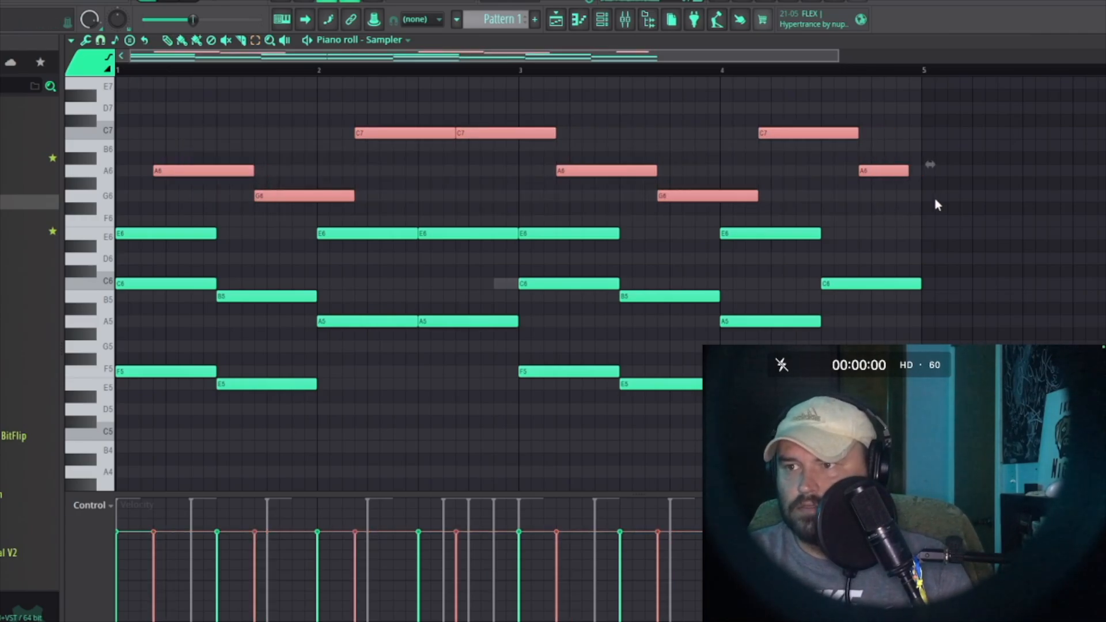
key(shift+Left)
key(shift+Left)
key(shift+Left)
Step: Transpose the selected notes an octave down and back up, then drag them back to their original timing
key(ctrl+Down)
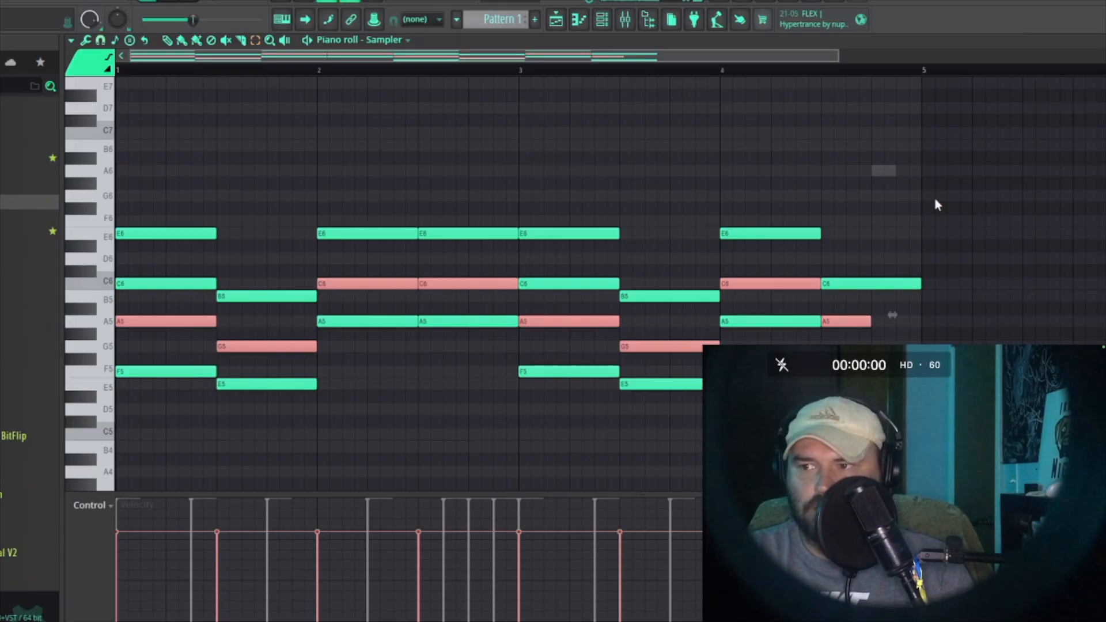
key(ctrl+Up)
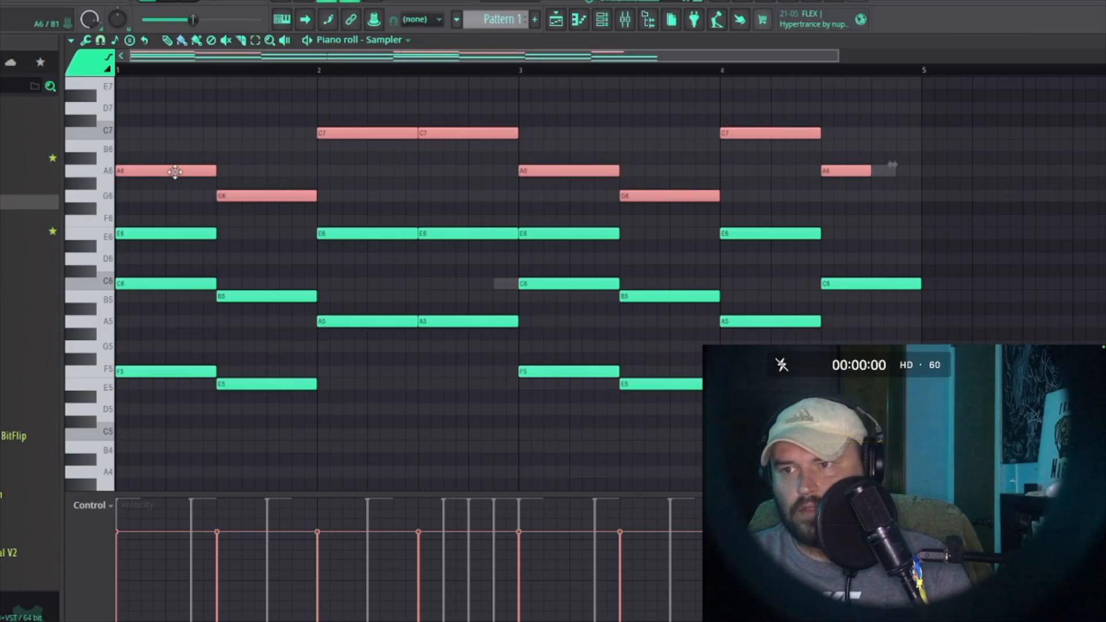
drag(175, 172, 223, 170)
Step: Play the Sampler pattern and return from the channel rack to the playlist
key(space)
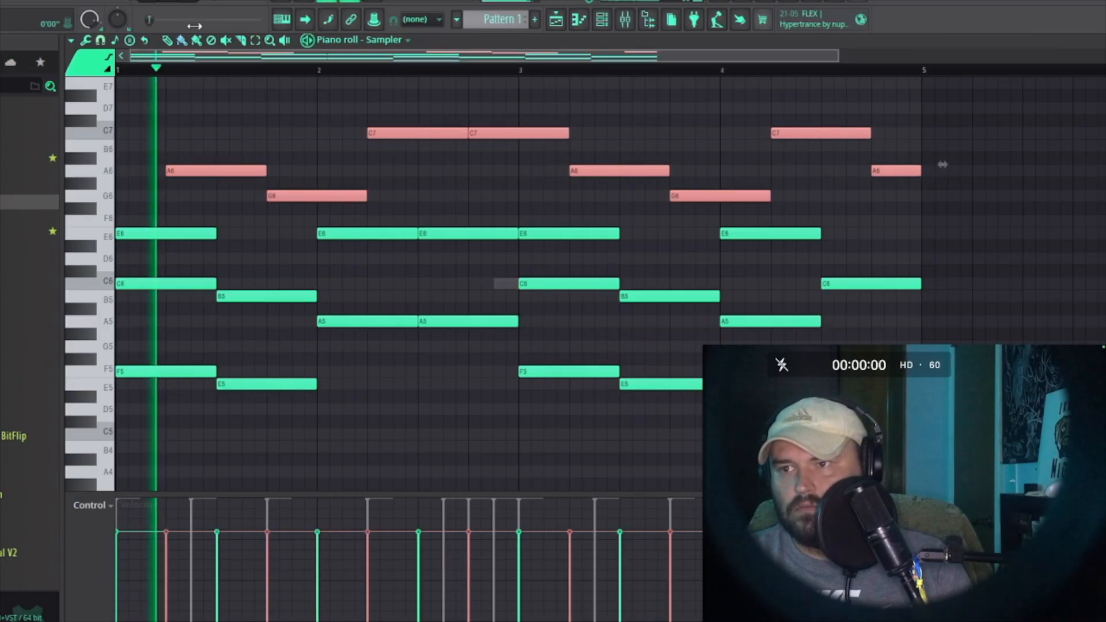
key(space)
key(F6)
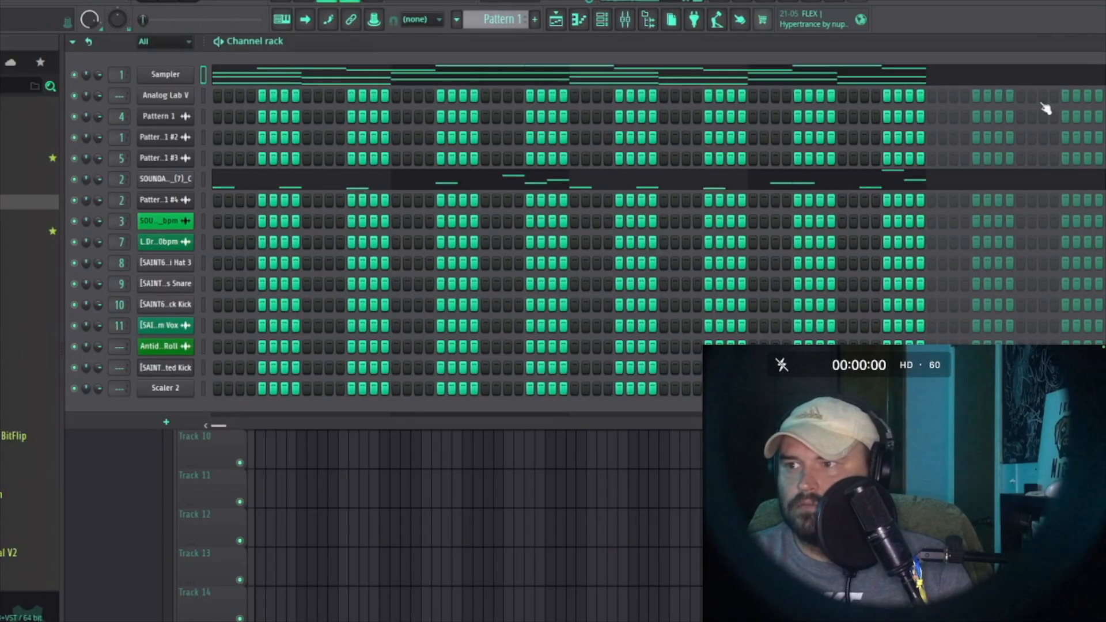
click(144, 486)
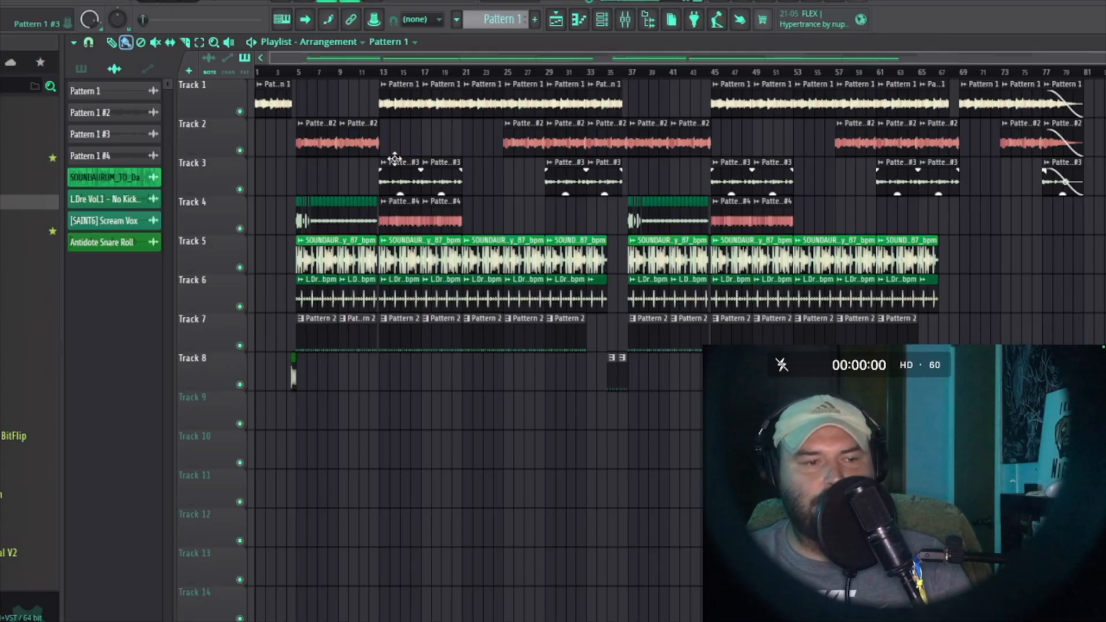
Step: Quick render Pattern 1 as an audio clip from the pattern picker
click(81, 69)
right_click(118, 91)
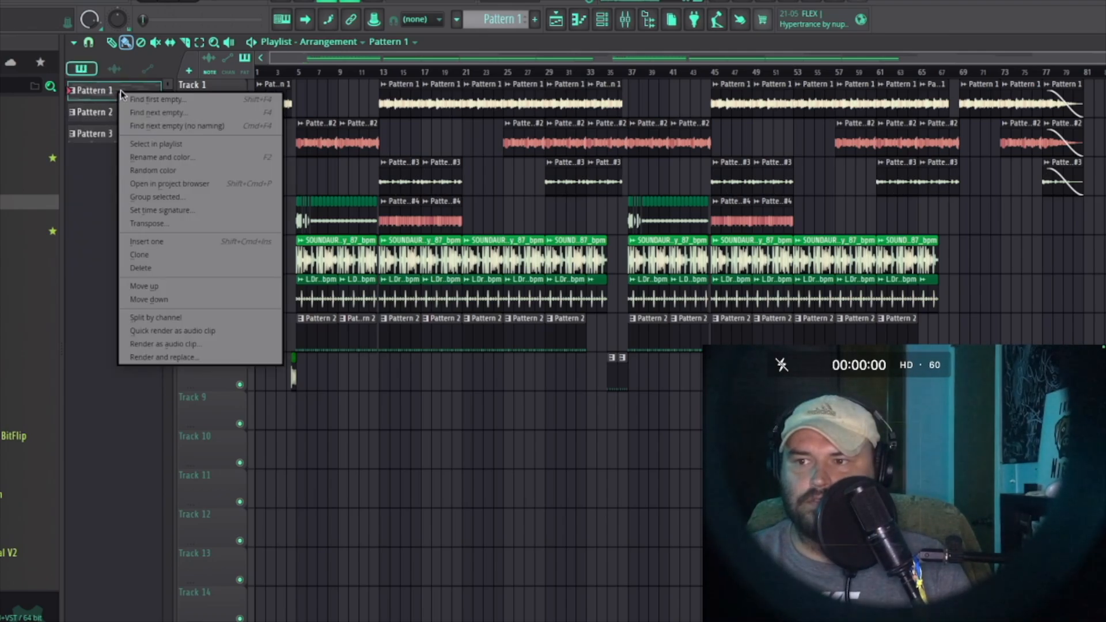
click(243, 330)
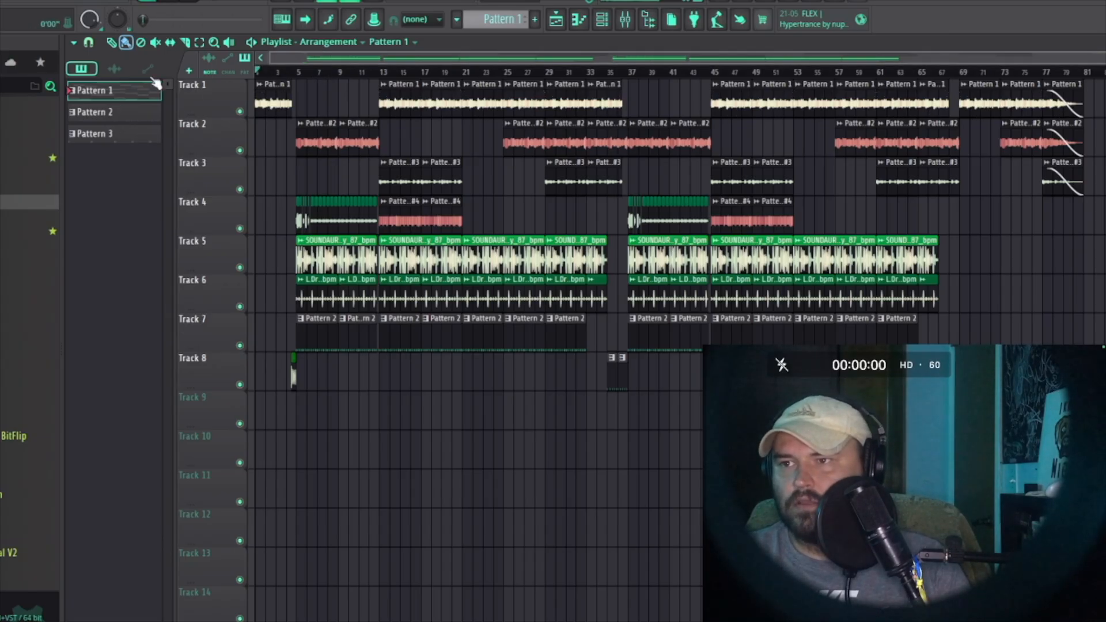
Step: Play the arrangement briefly and reopen the channel rack
key(space)
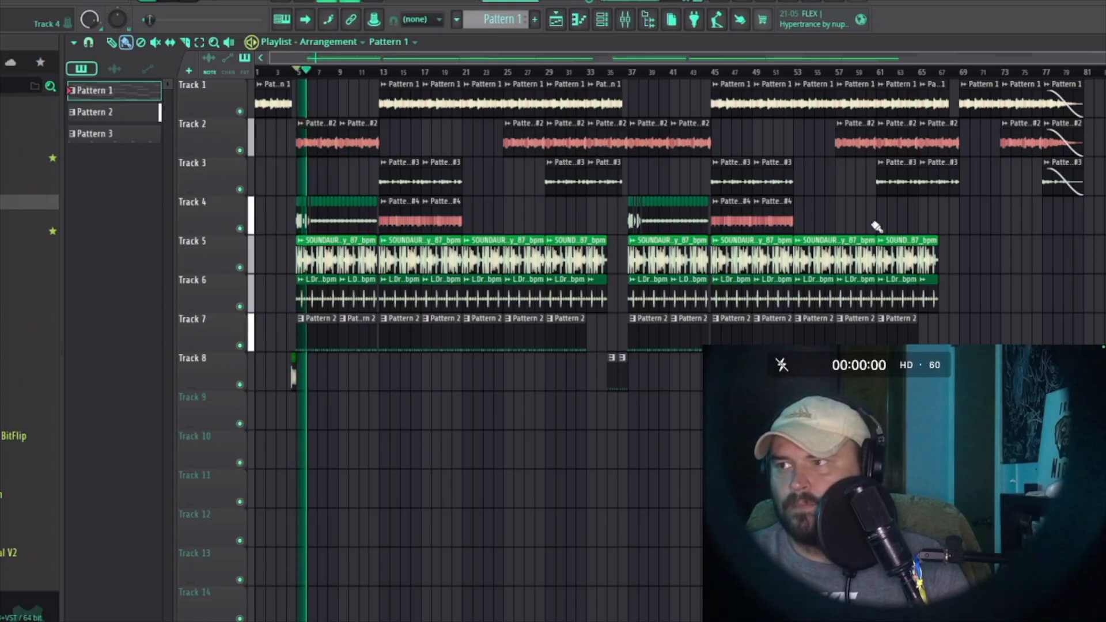
key(space)
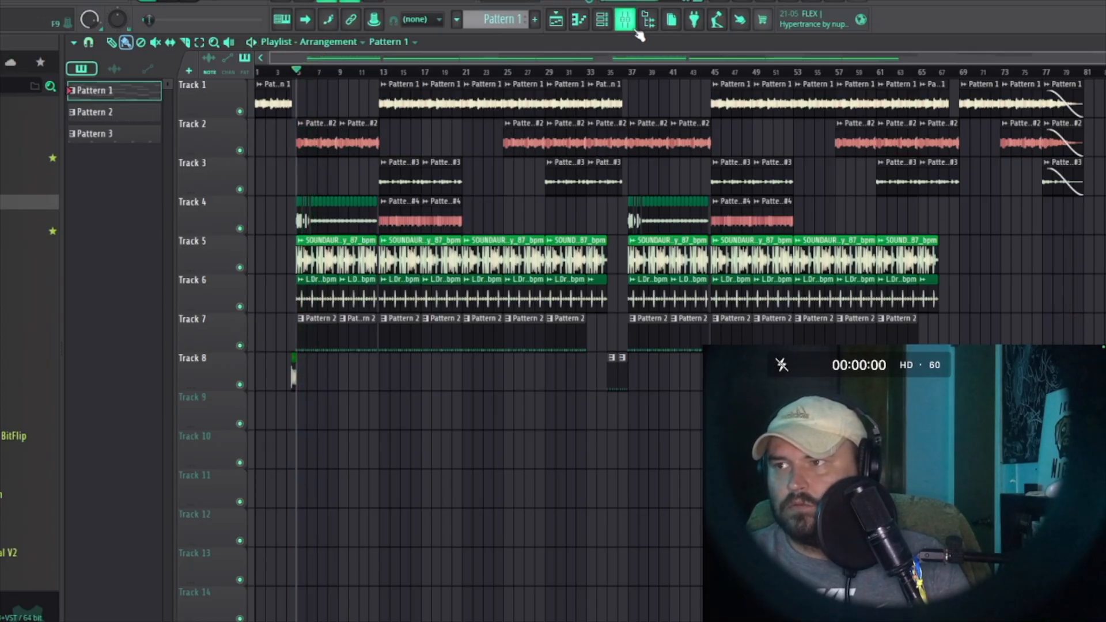
click(631, 25)
click(630, 26)
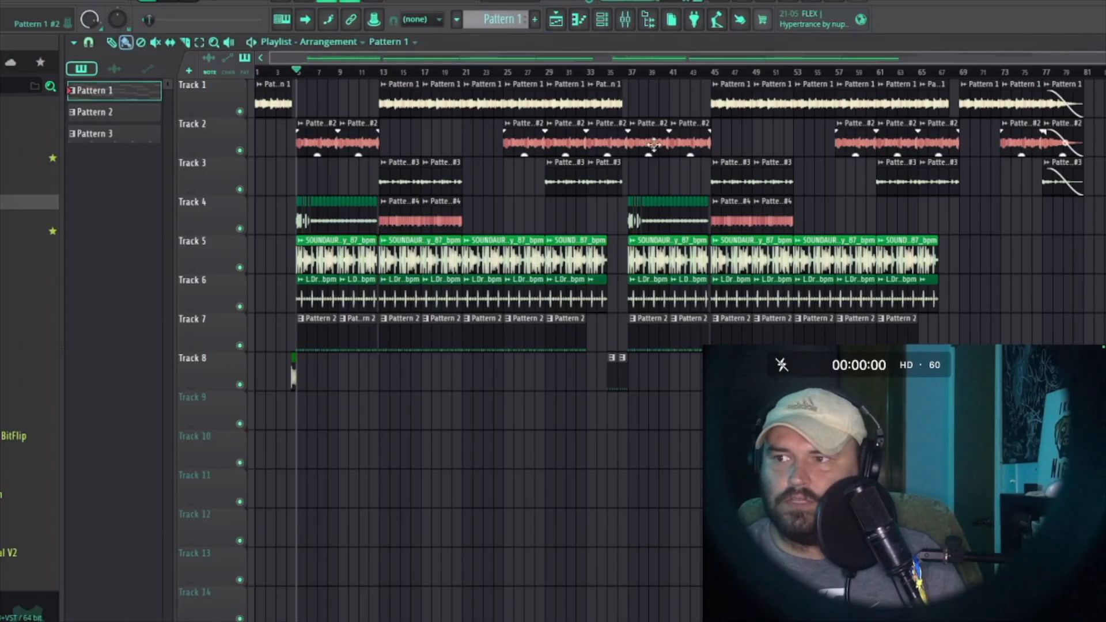
click(602, 20)
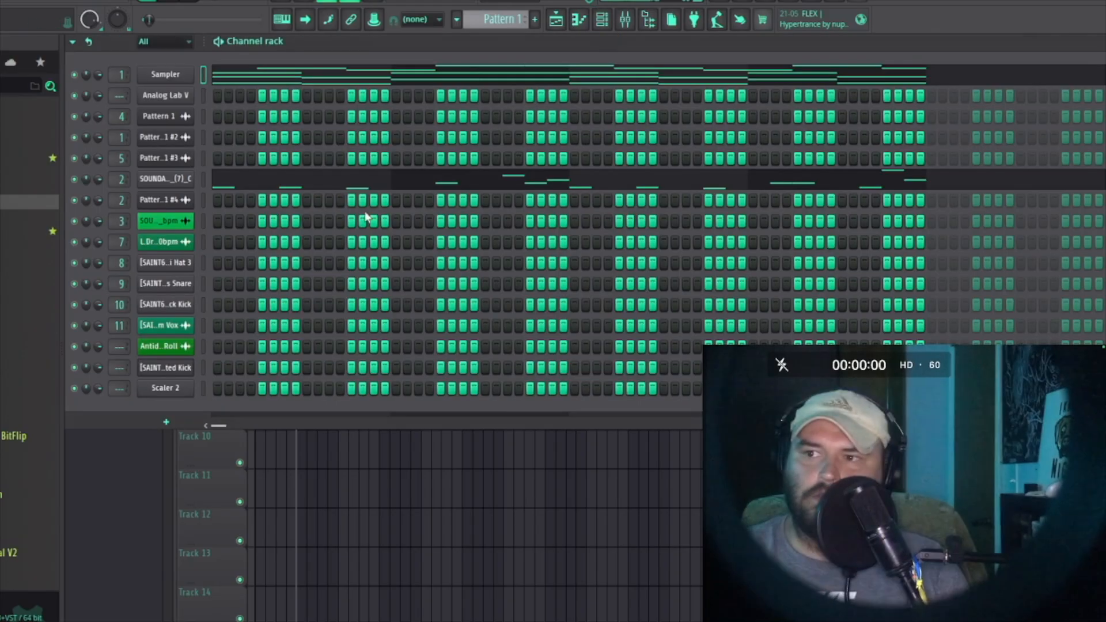
Step: Open the Scaler 2 plugin and load a jcole chord set from its user chord-set library
click(170, 388)
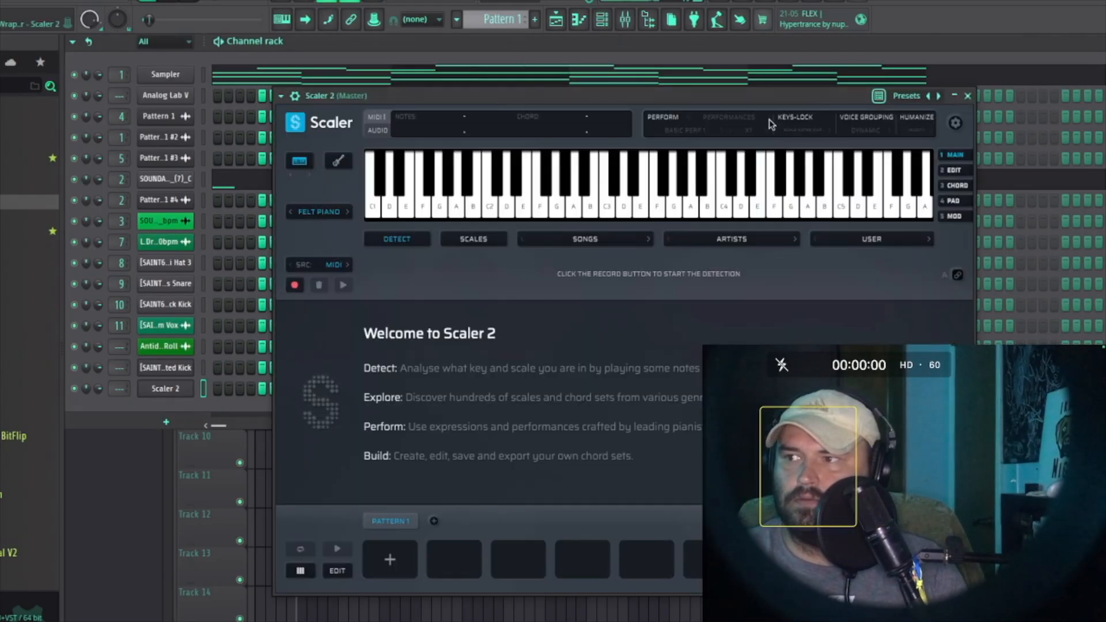
click(871, 239)
scroll(950, 287, down, 15)
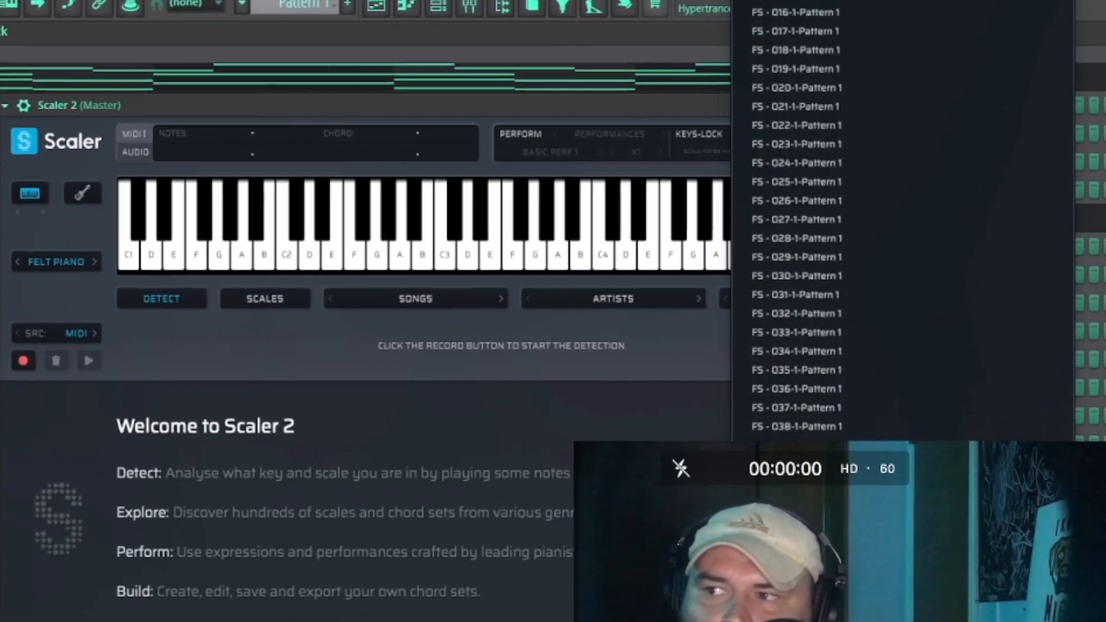
scroll(864, 288, down, 20)
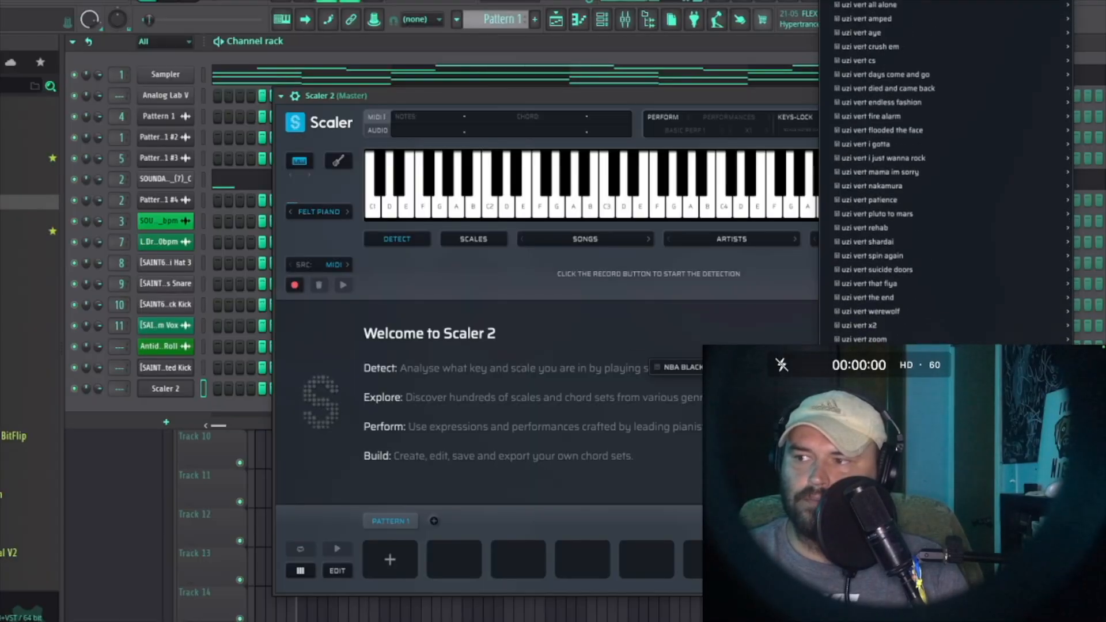
scroll(890, 287, down, 20)
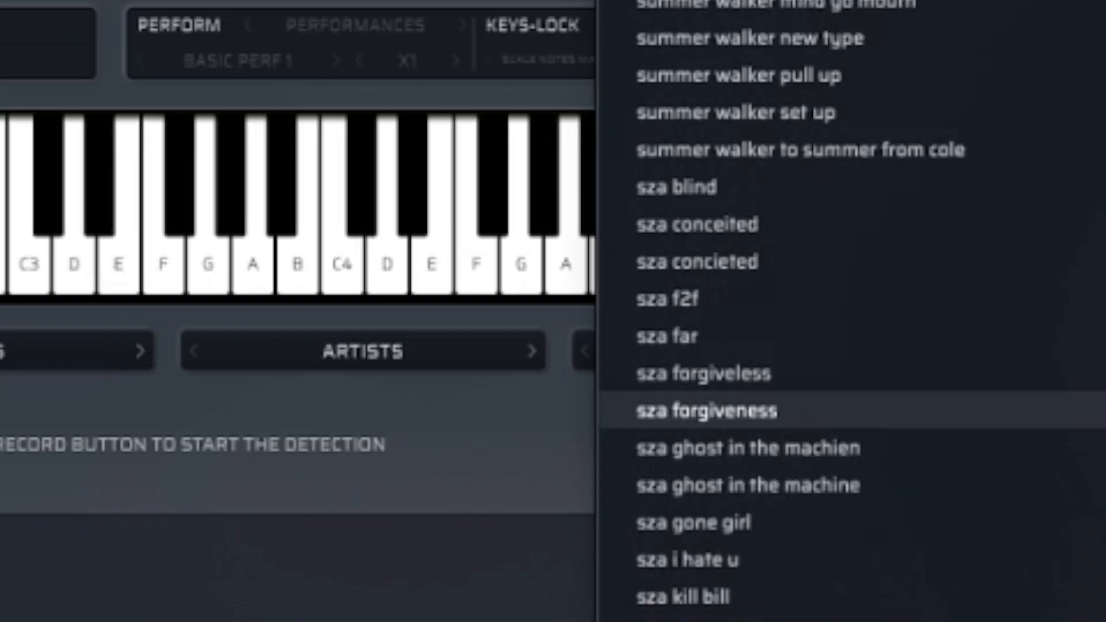
scroll(787, 485, down, 10)
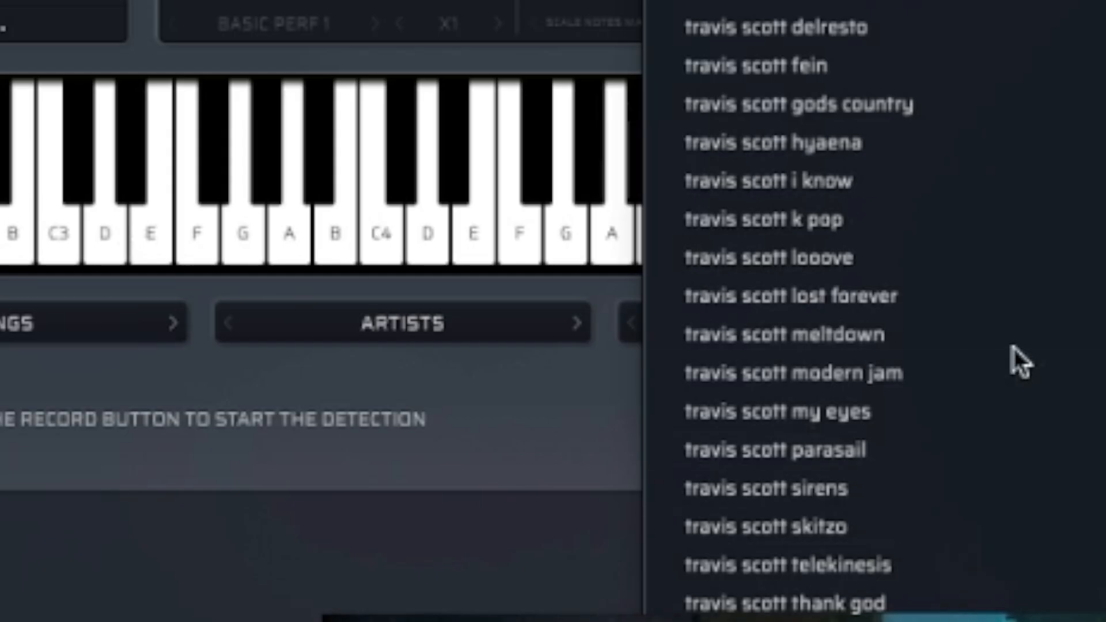
scroll(1011, 346, down, 10)
scroll(979, 345, up, 15)
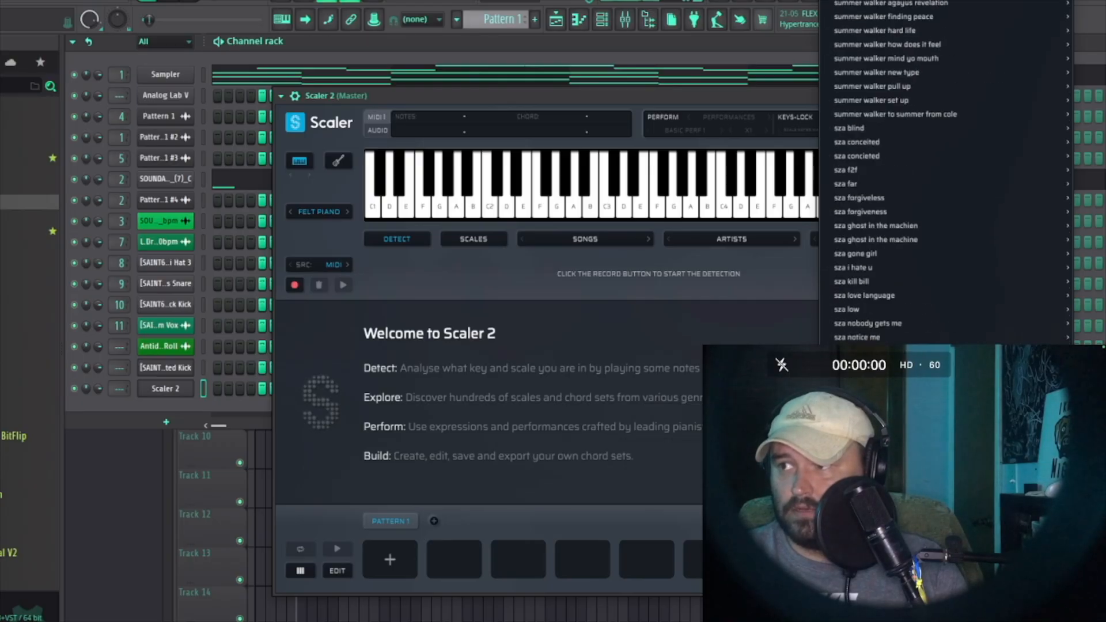
scroll(924, 331, up, 15)
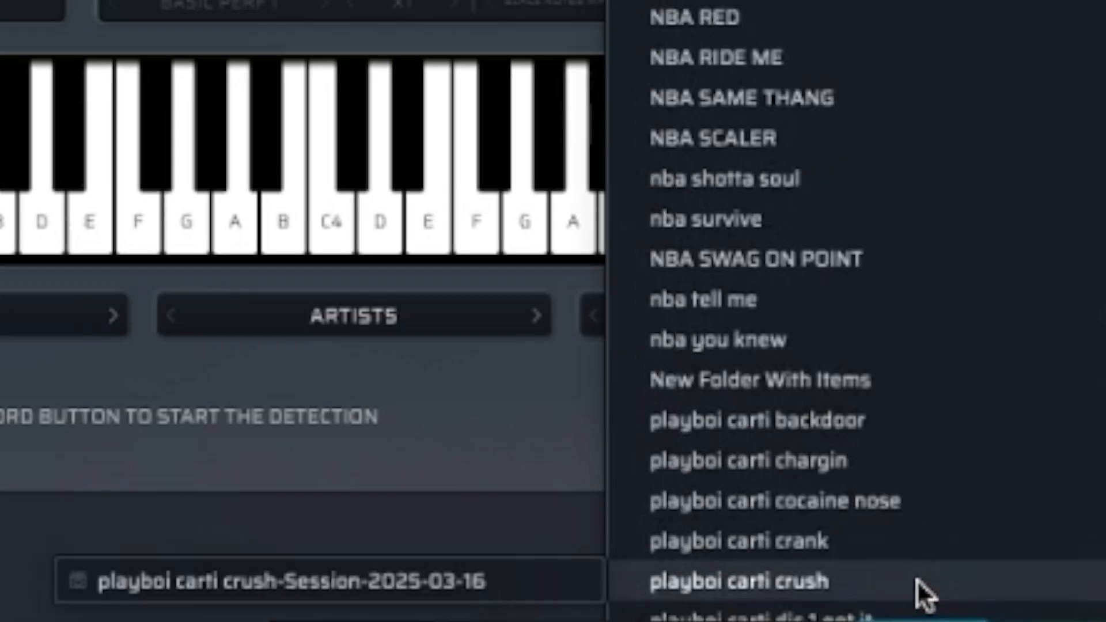
scroll(918, 576, up, 10)
scroll(841, 444, up, 10)
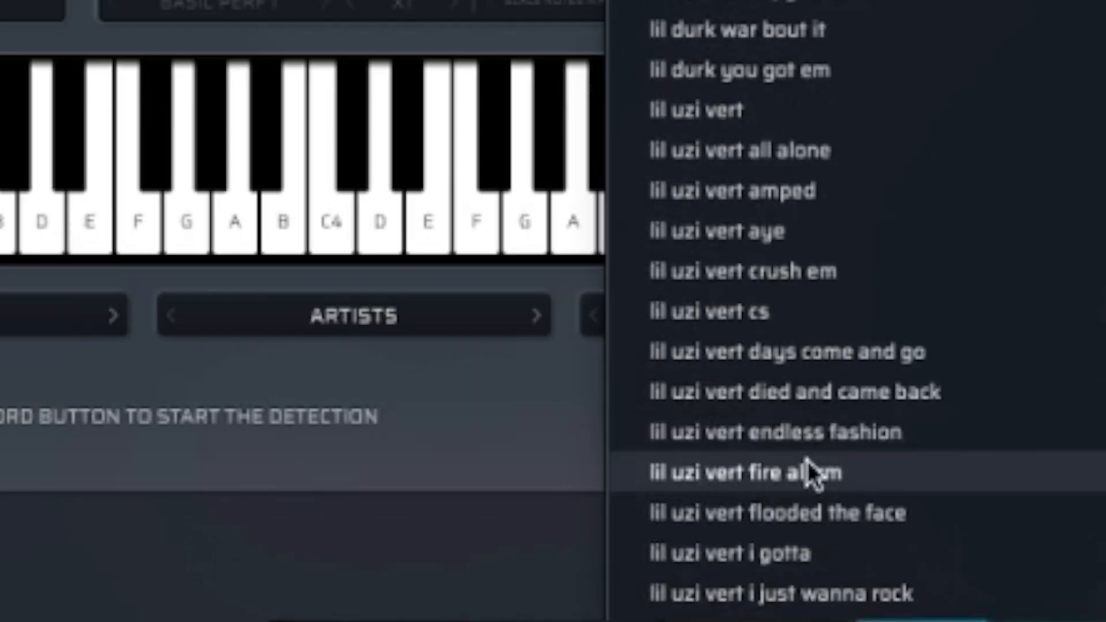
scroll(812, 467, up, 20)
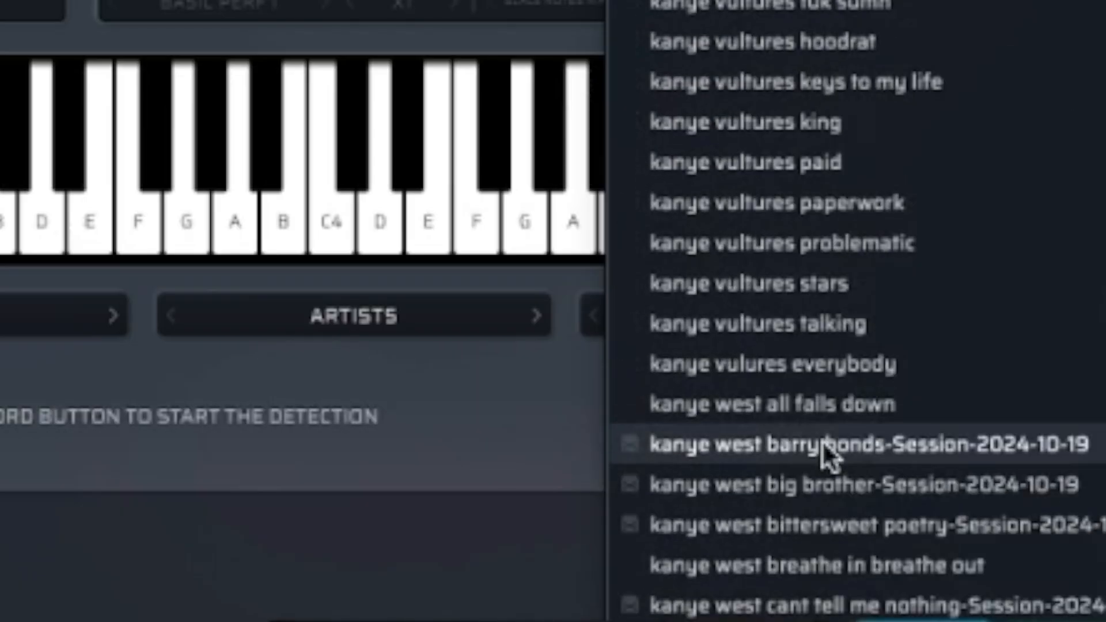
scroll(826, 455, up, 10)
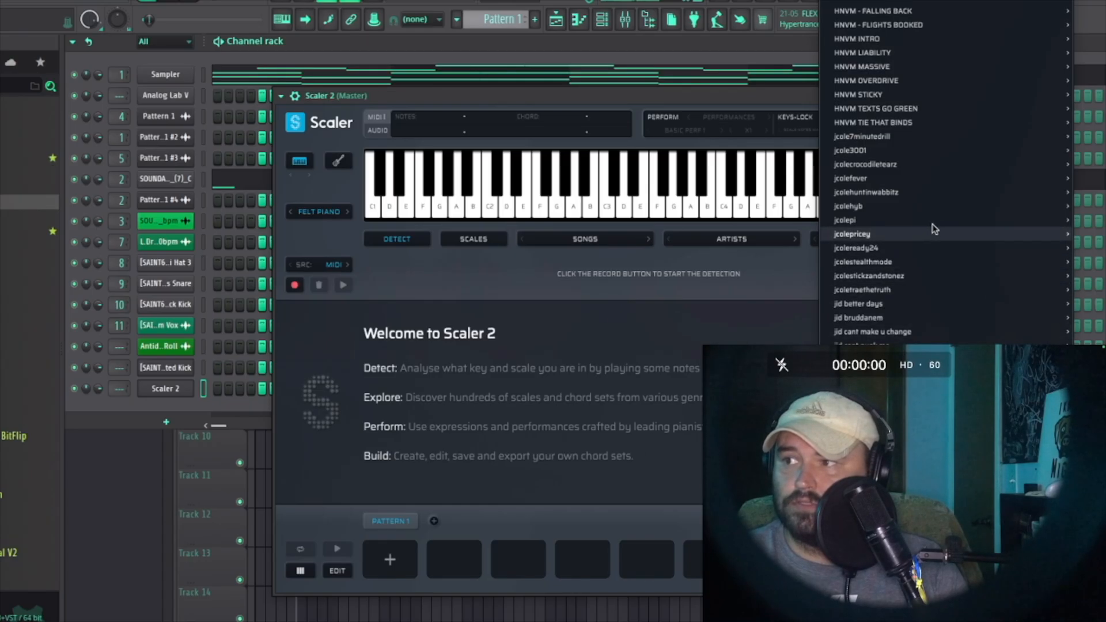
mouse_move(934, 228)
click(918, 152)
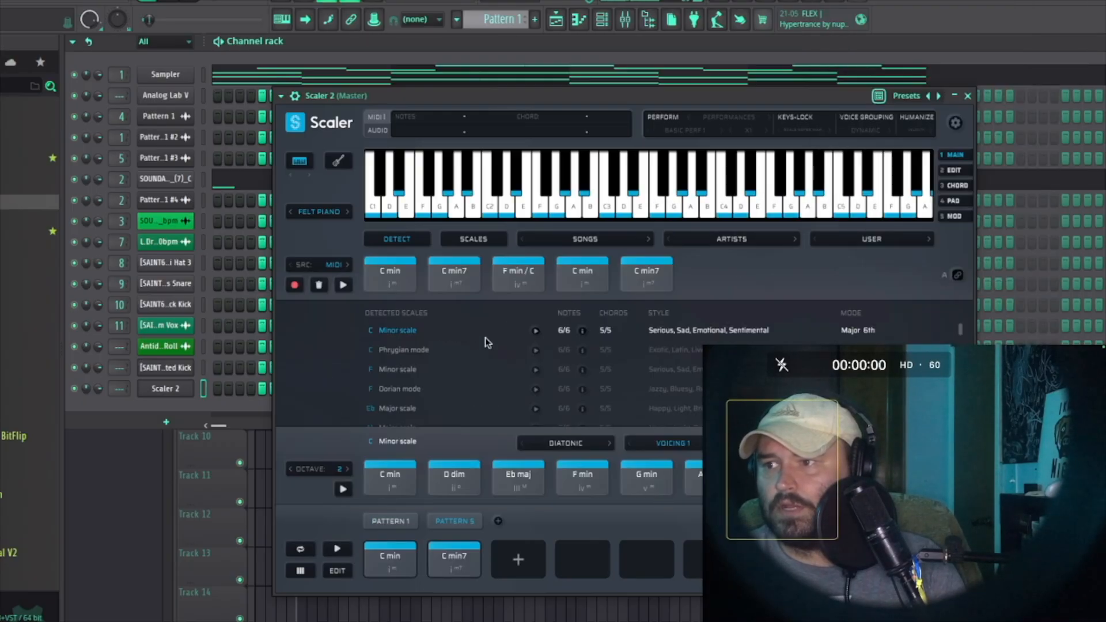
Step: Audition the C min, C min7 and F min/C chords of the loaded chord set
click(381, 562)
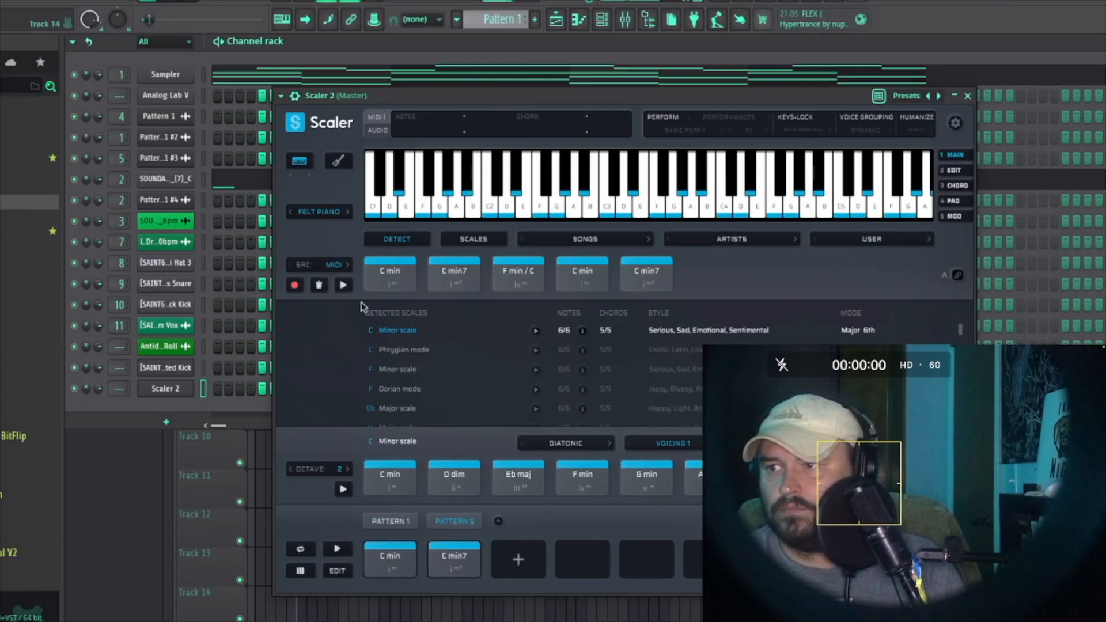
click(388, 275)
click(510, 285)
click(599, 287)
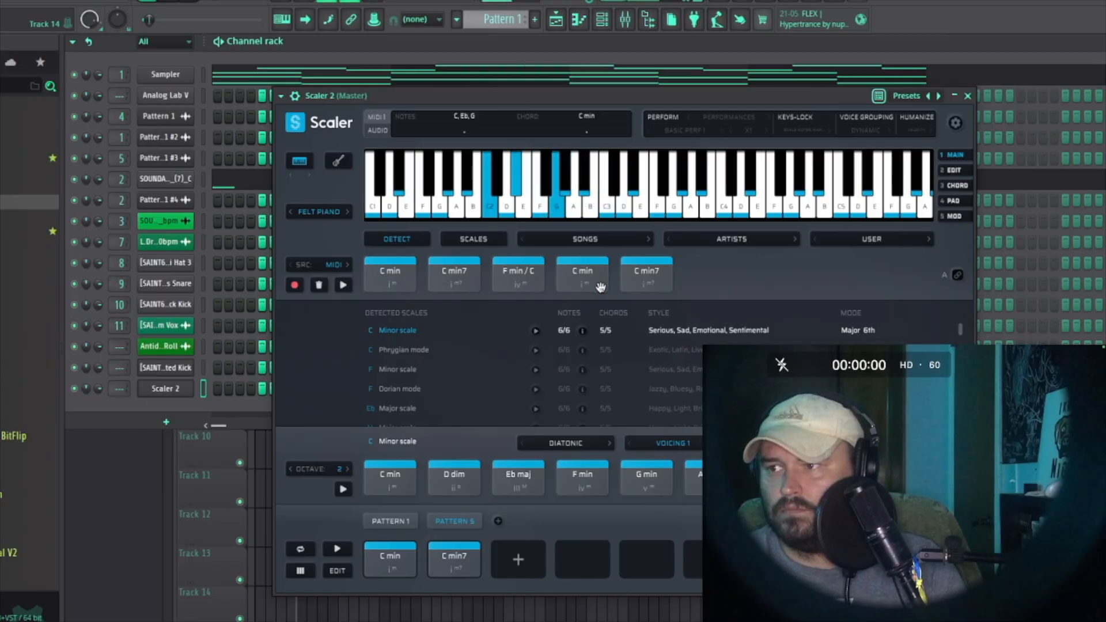
click(659, 278)
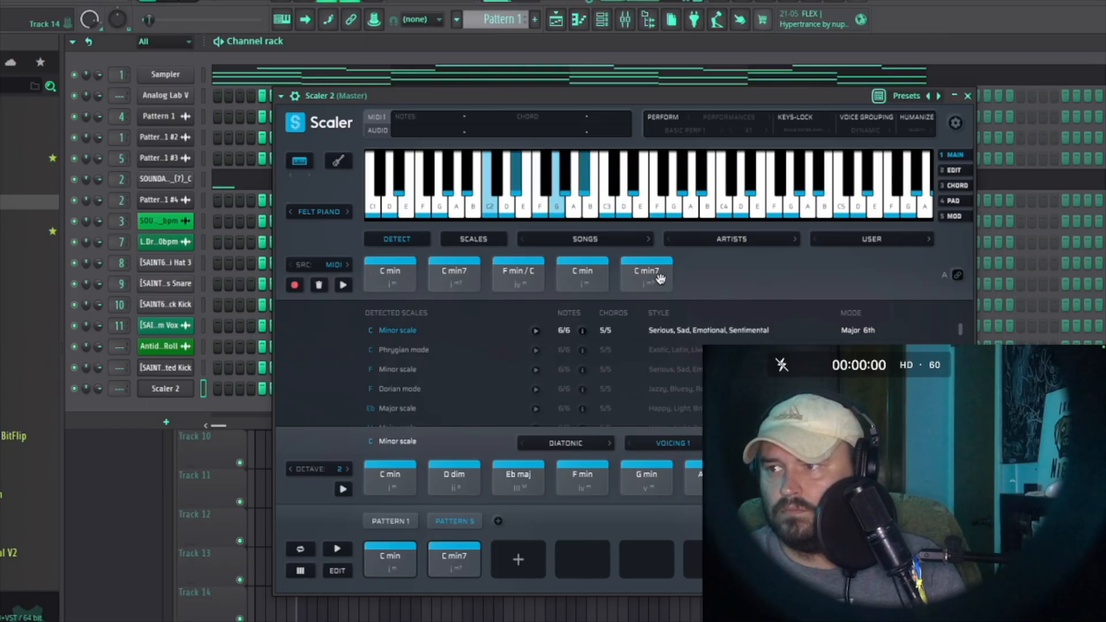
Step: Load a different user chord set and audition its Bb min7 through Eb maj chords
click(891, 239)
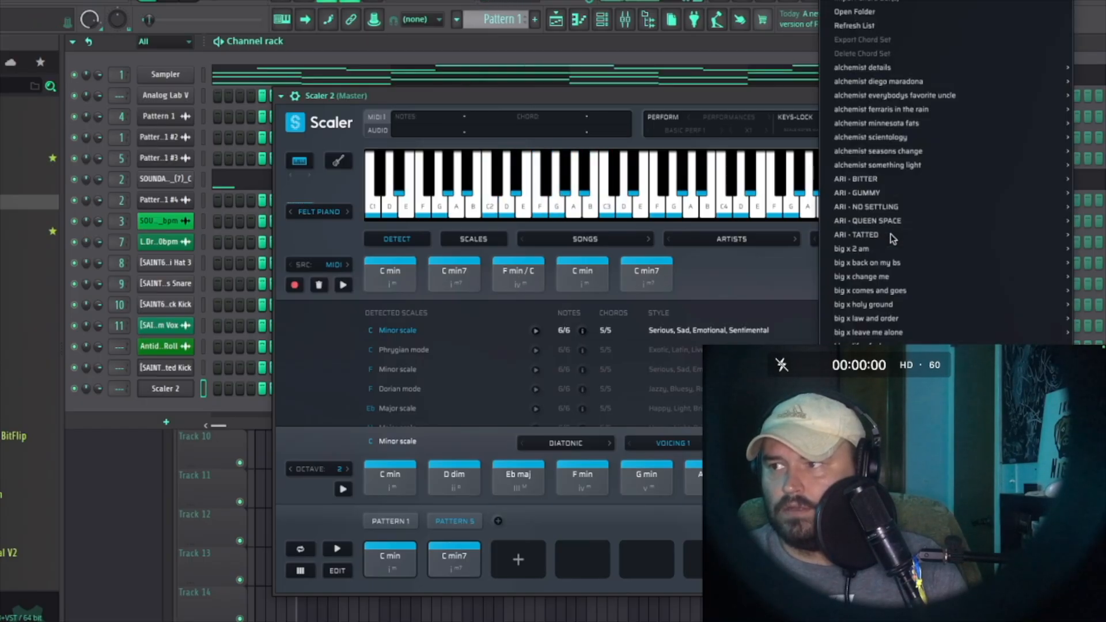
click(693, 238)
click(384, 277)
click(461, 278)
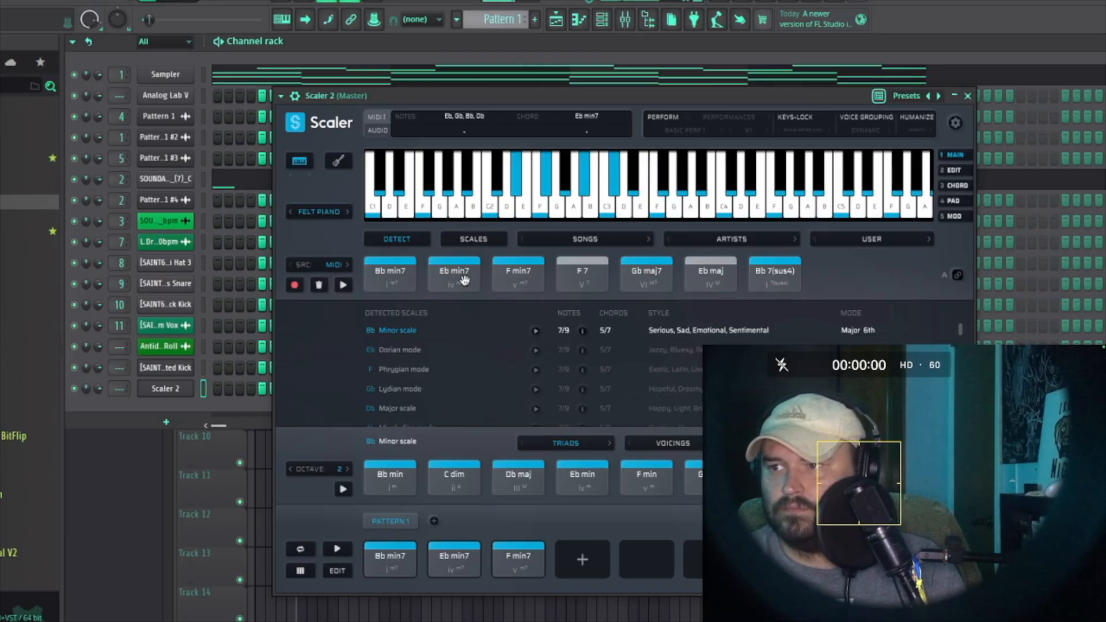
click(512, 283)
click(584, 281)
click(647, 271)
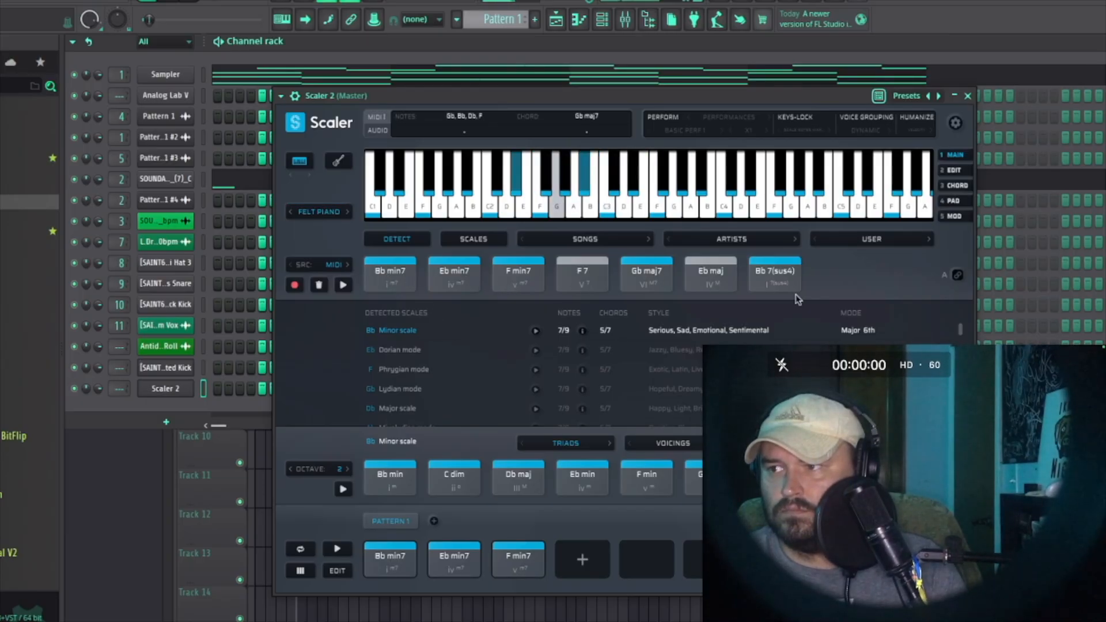
click(712, 277)
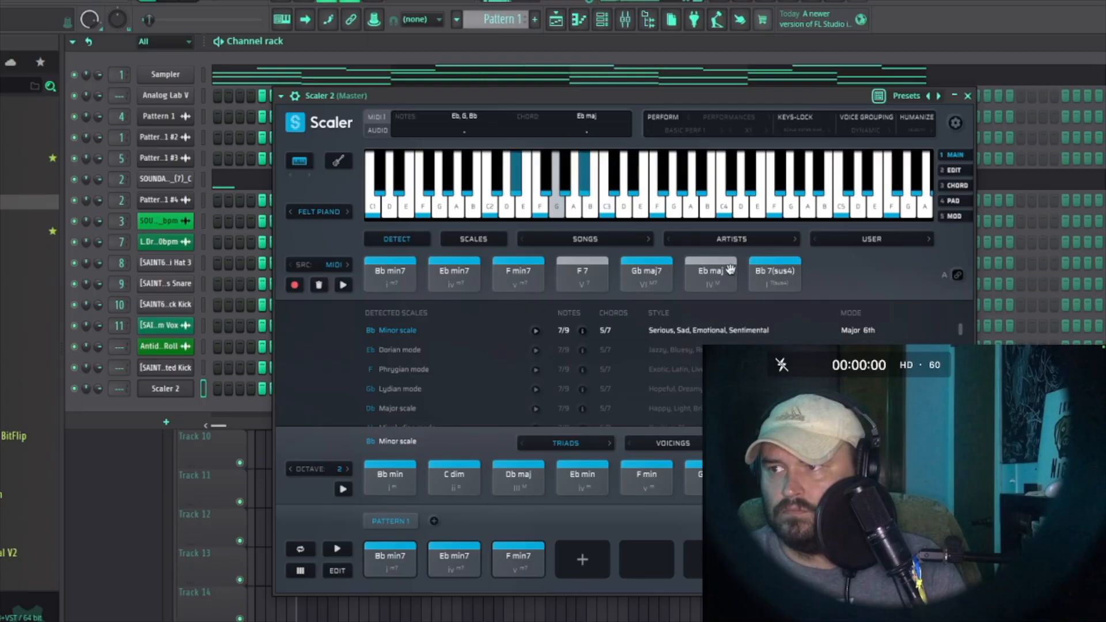
Step: Load another user chord set and audition its D maj, A maj, F# min, E maj and G maj chords
click(912, 241)
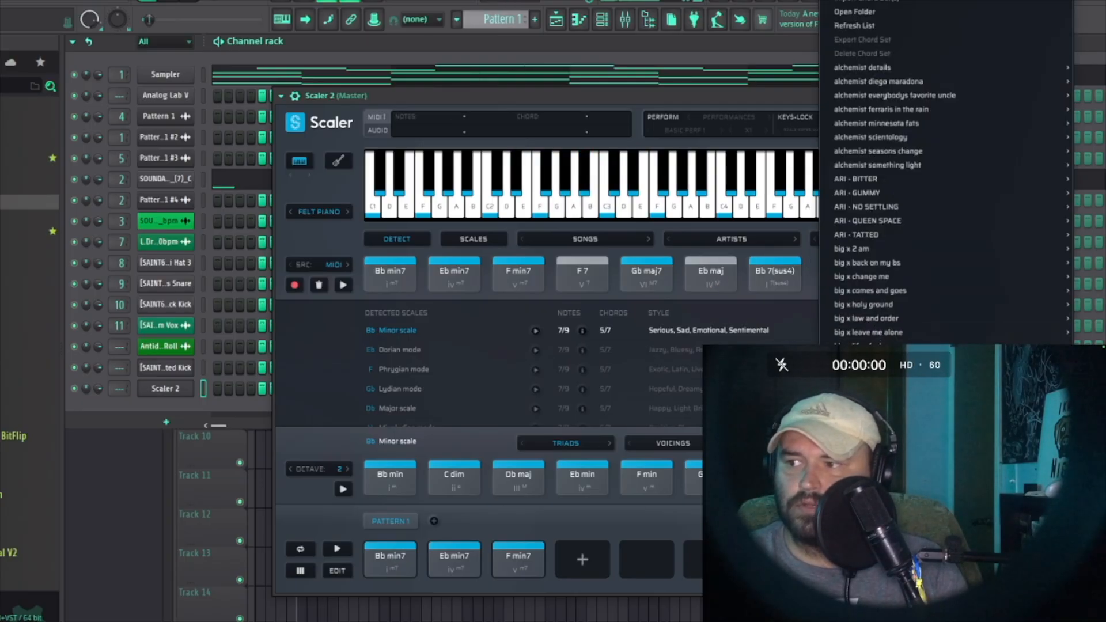
scroll(898, 469, down, 8)
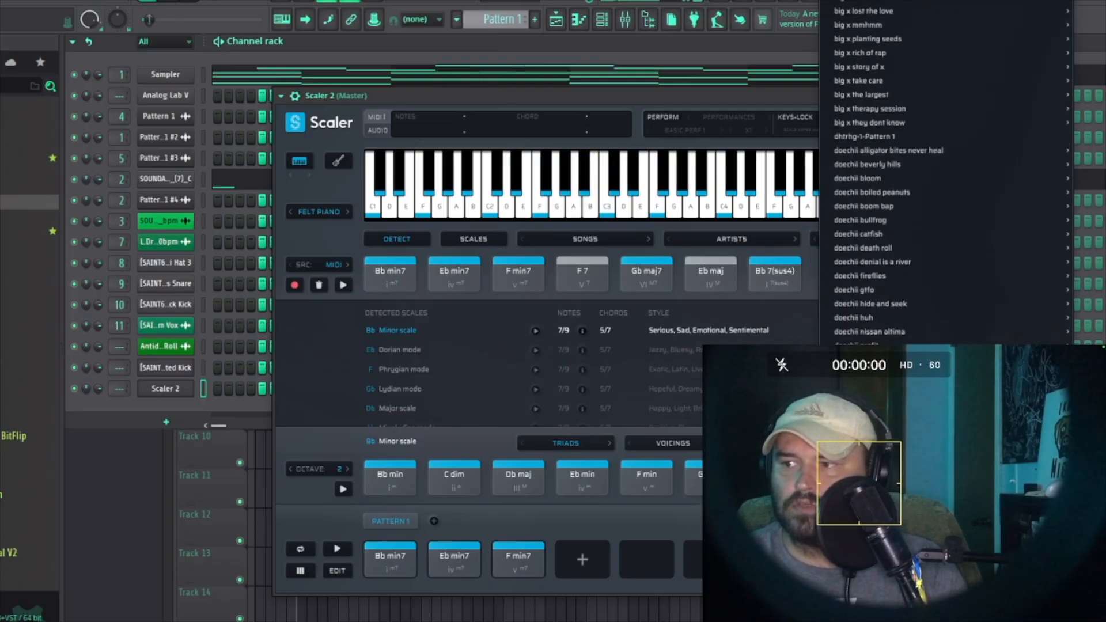
click(659, 432)
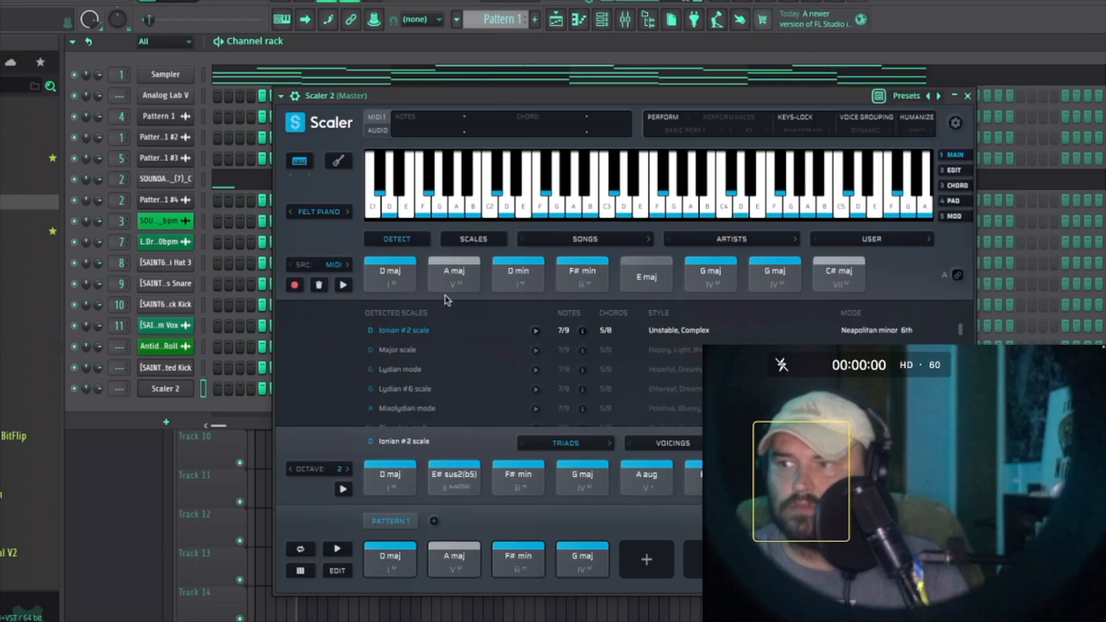
click(415, 268)
click(520, 273)
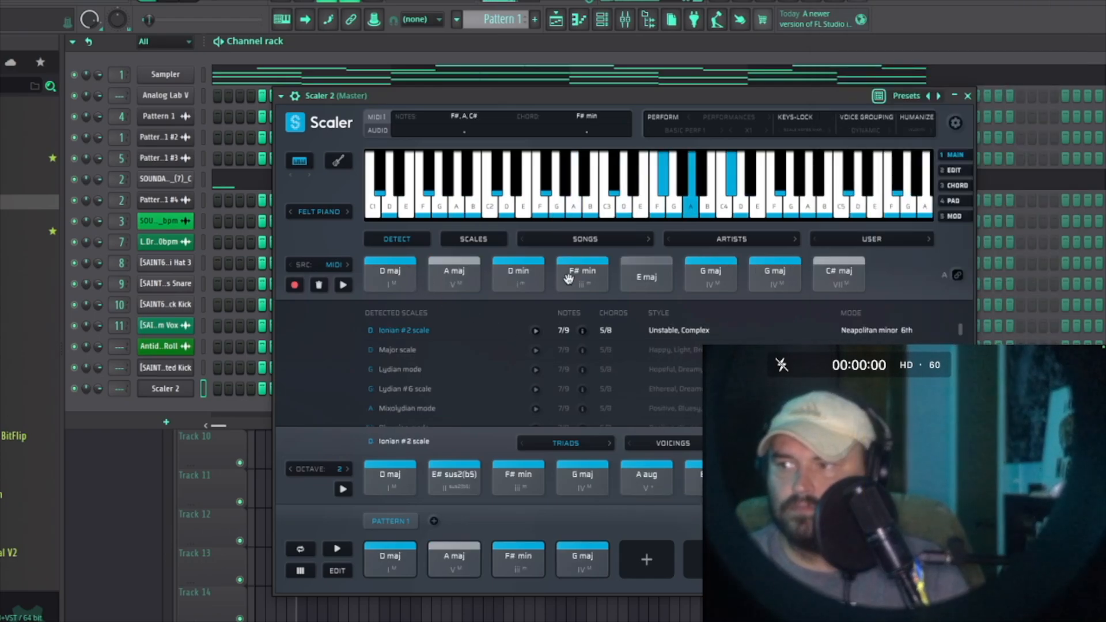
click(455, 271)
click(649, 277)
click(708, 276)
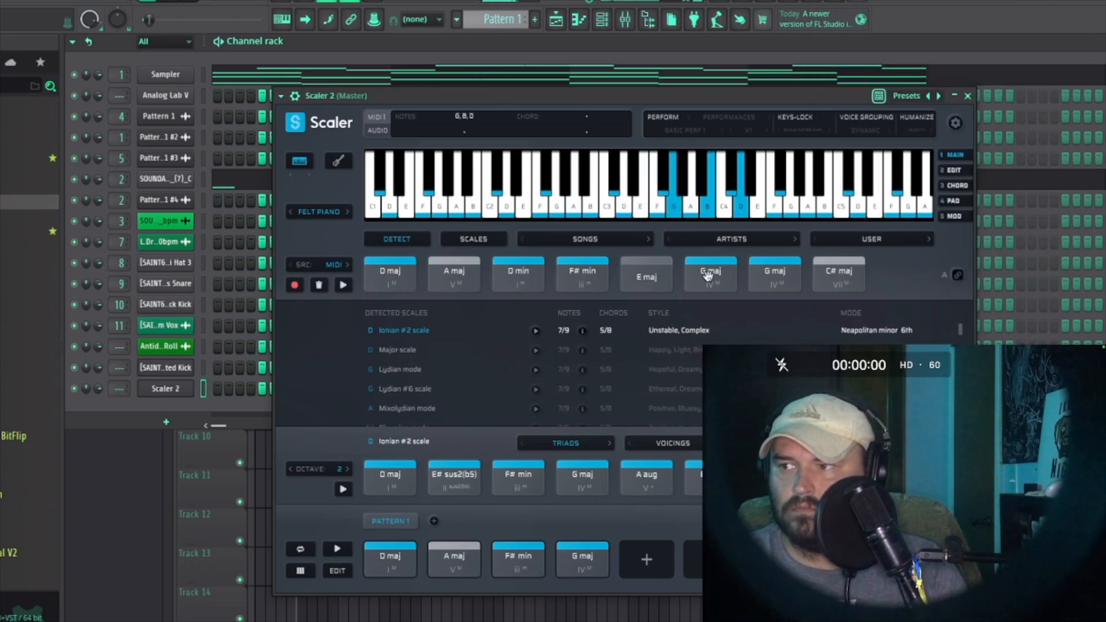
click(871, 239)
scroll(871, 244, down, 5)
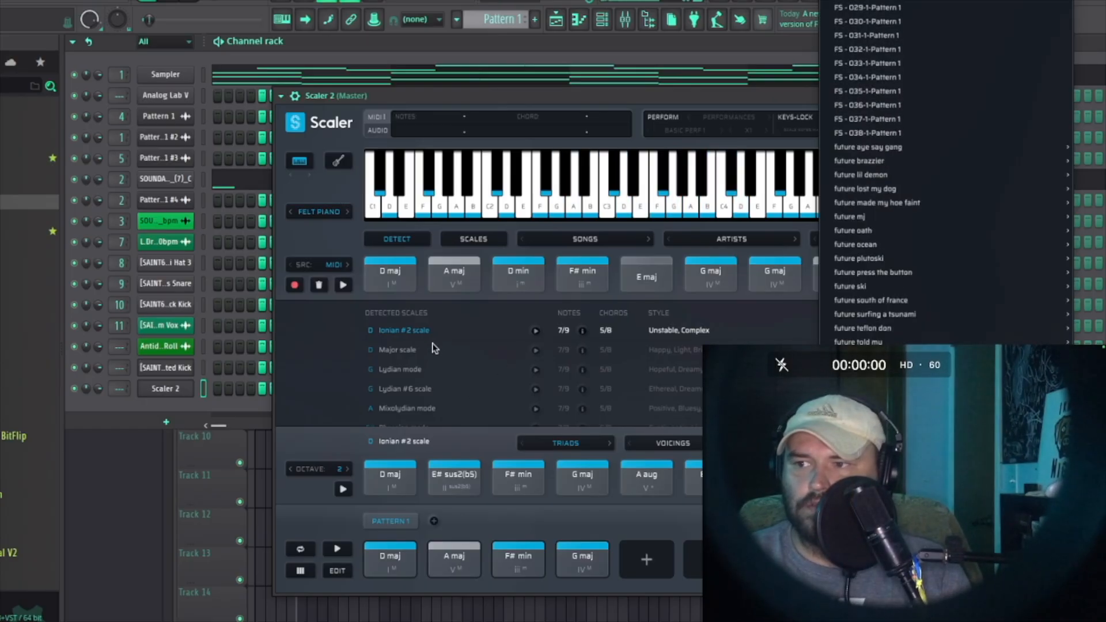
click(338, 324)
Step: Load the 'big x back on my bs' chord set and audition its F min and C min chords
click(871, 239)
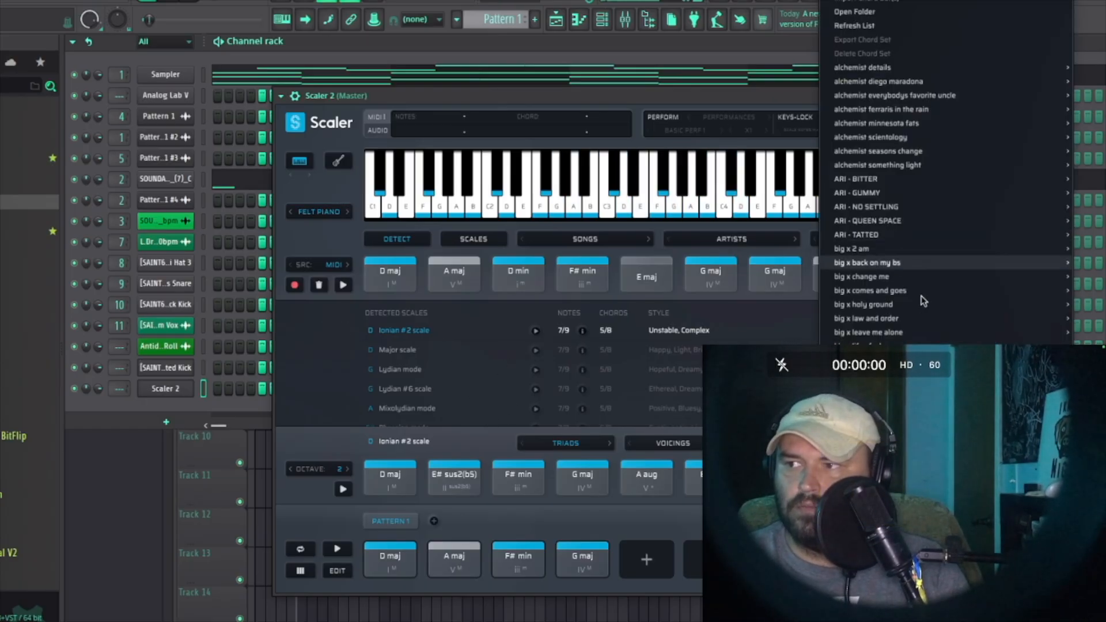
scroll(921, 262, down, 5)
click(921, 261)
click(653, 287)
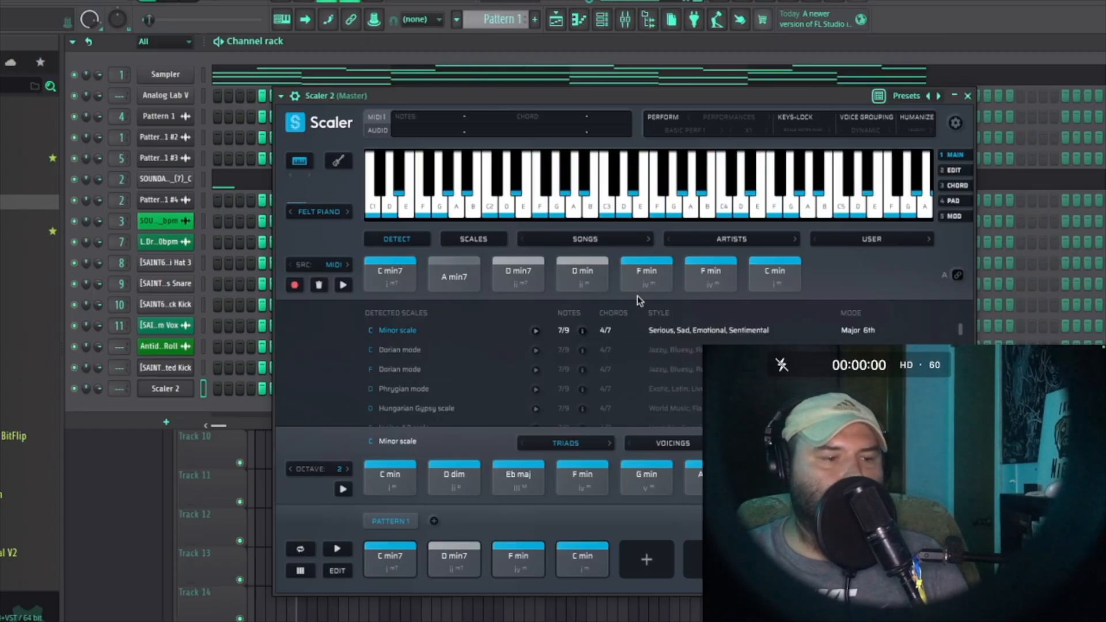
click(773, 277)
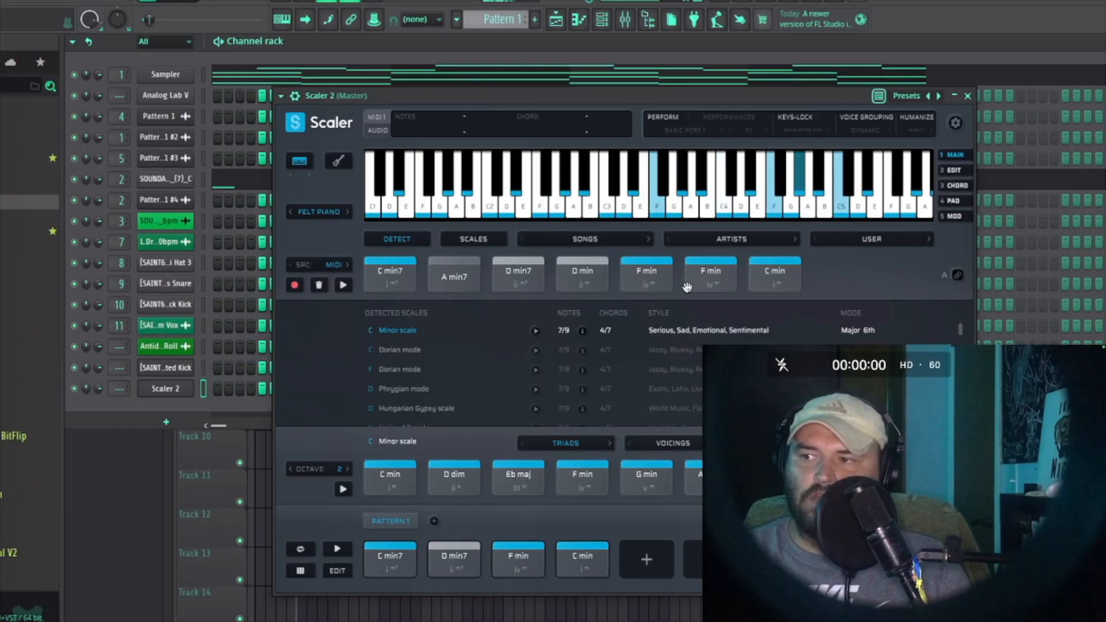
Step: Load another user chord set containing C min, F min, Db min and Bb min chords and play them
click(870, 240)
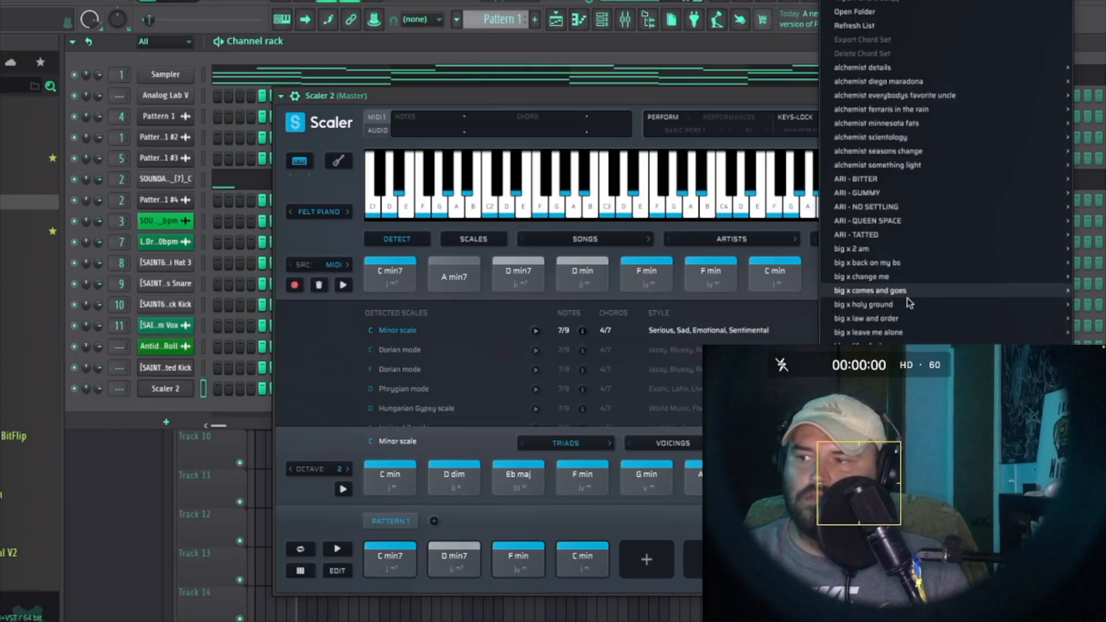
scroll(908, 259, down, 10)
scroll(908, 260, down, 10)
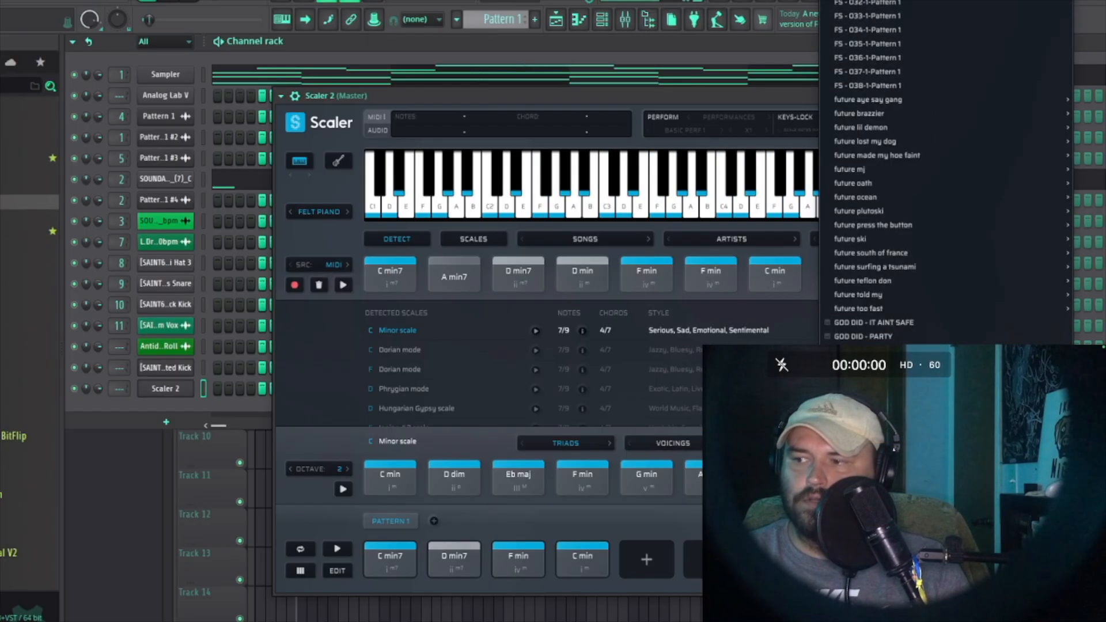
scroll(908, 259, down, 8)
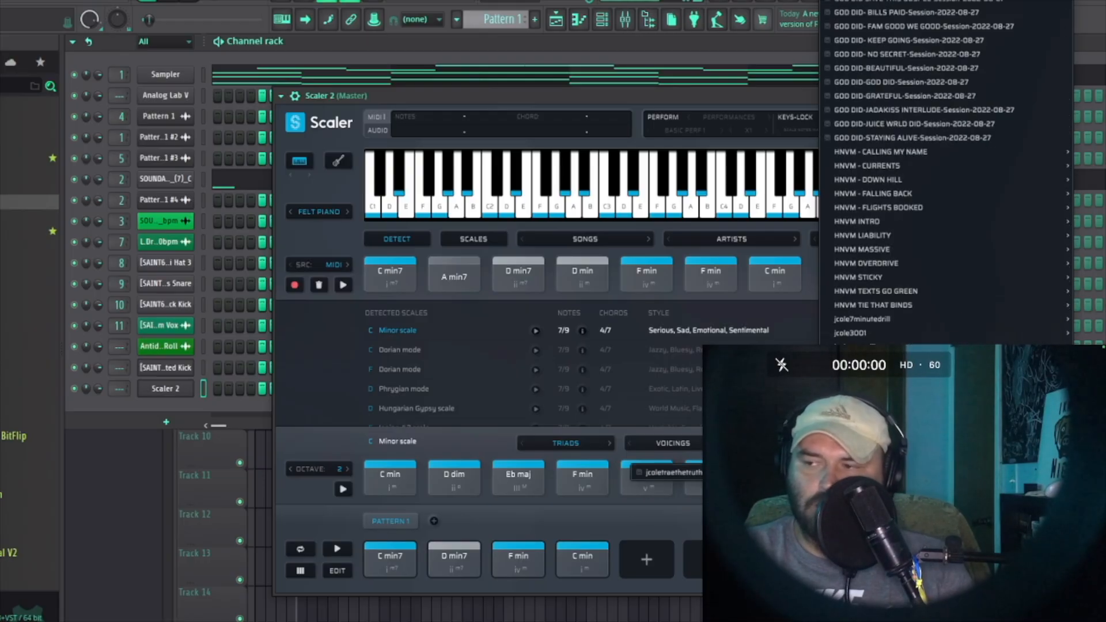
scroll(909, 259, down, 5)
click(580, 270)
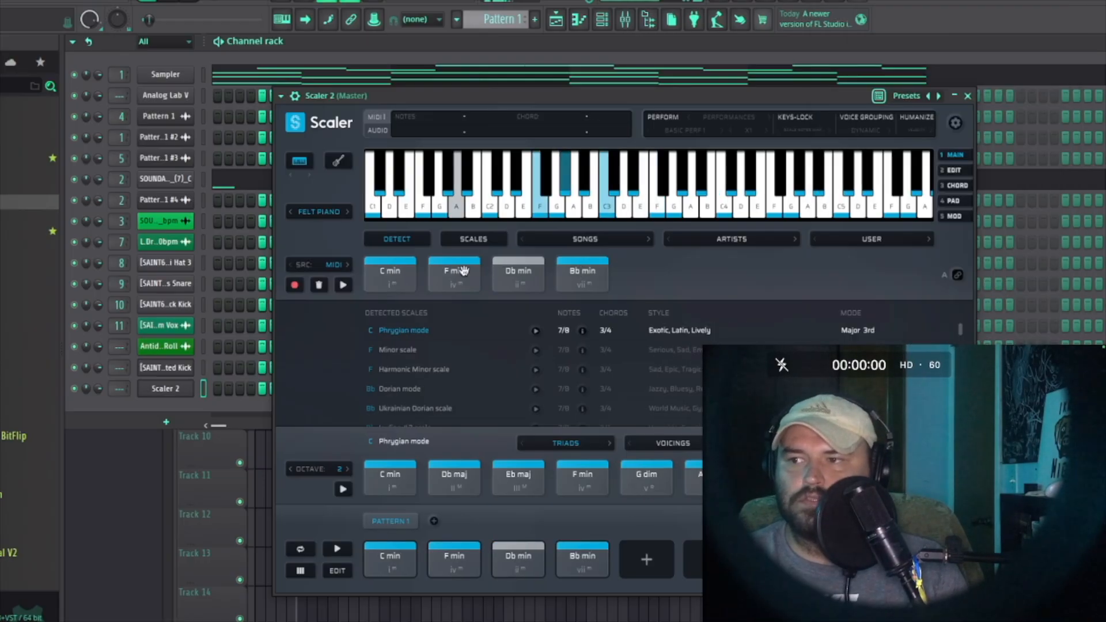
click(463, 272)
click(388, 275)
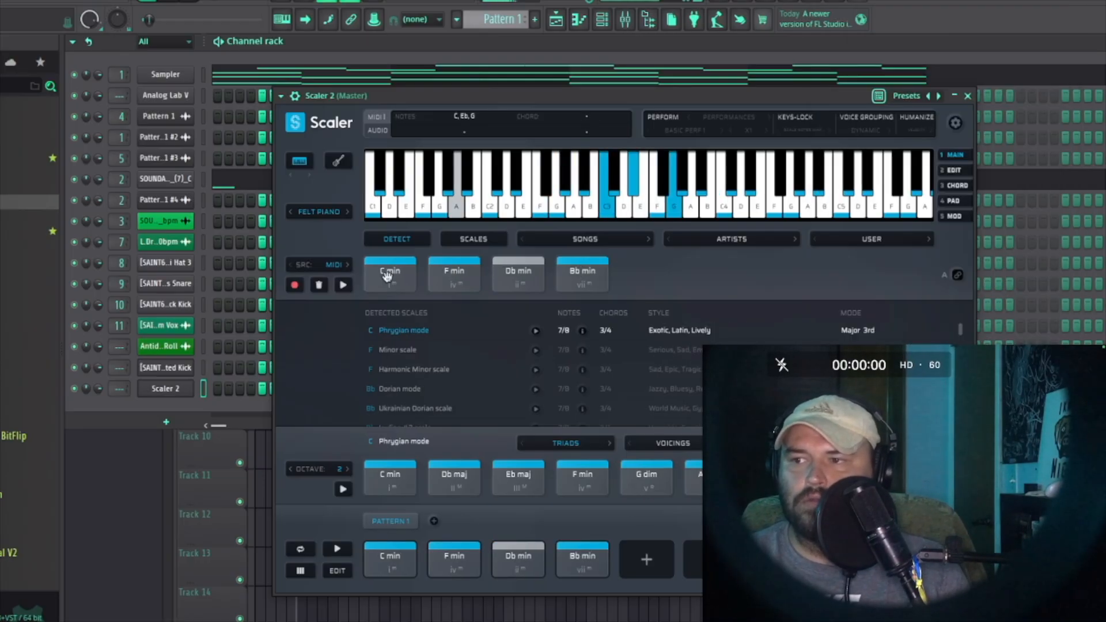
Step: Audition the C min, F min, Db min and Bb min chords again
click(438, 280)
click(585, 286)
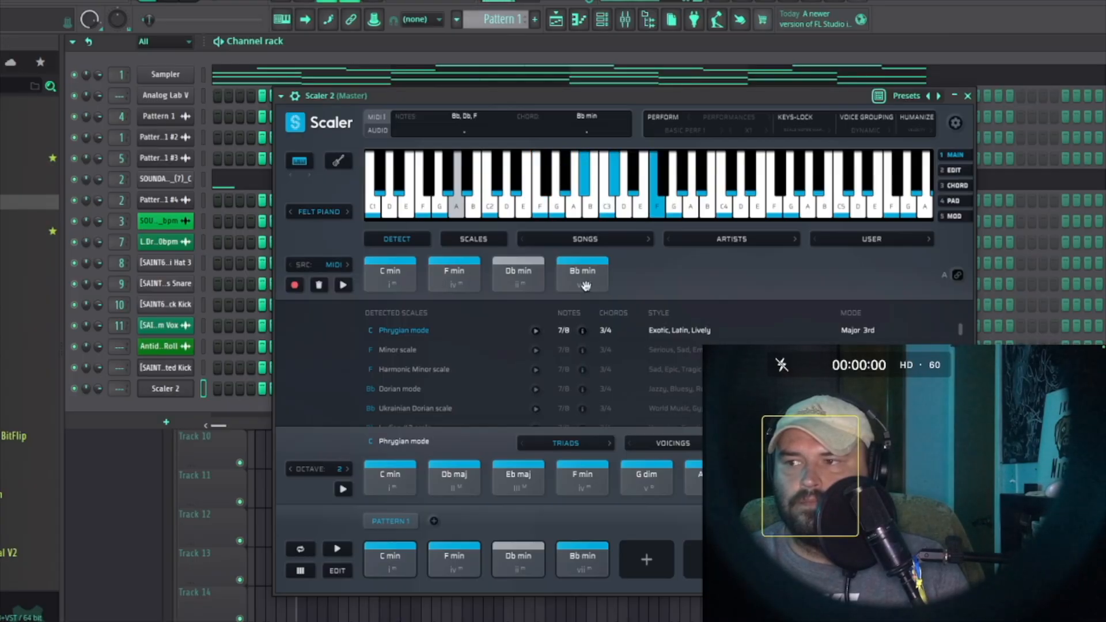
click(470, 276)
click(583, 279)
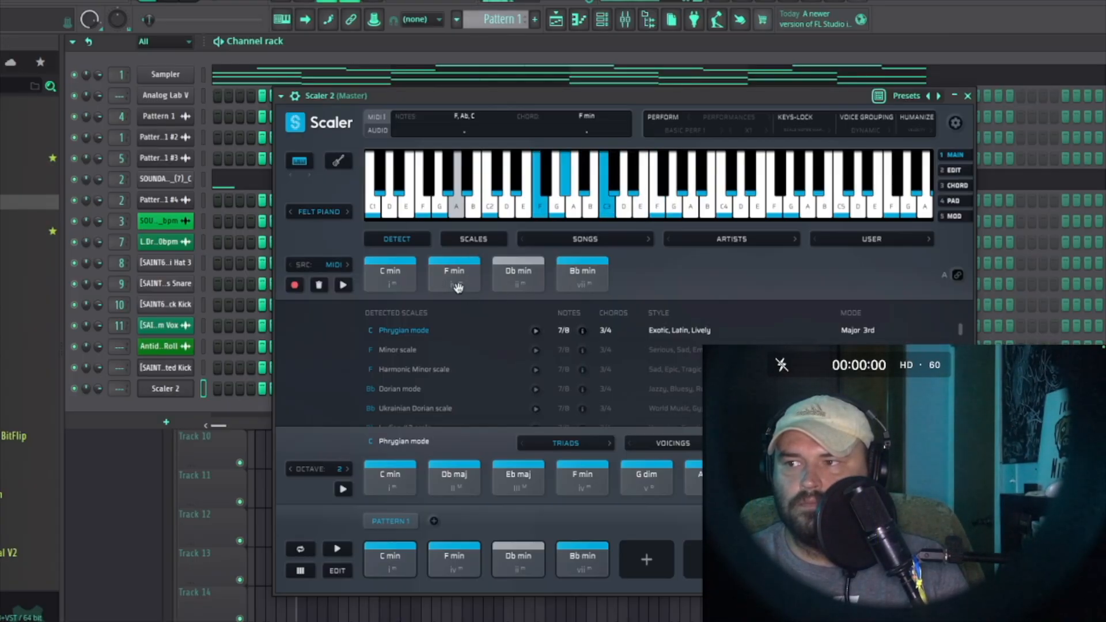
click(505, 279)
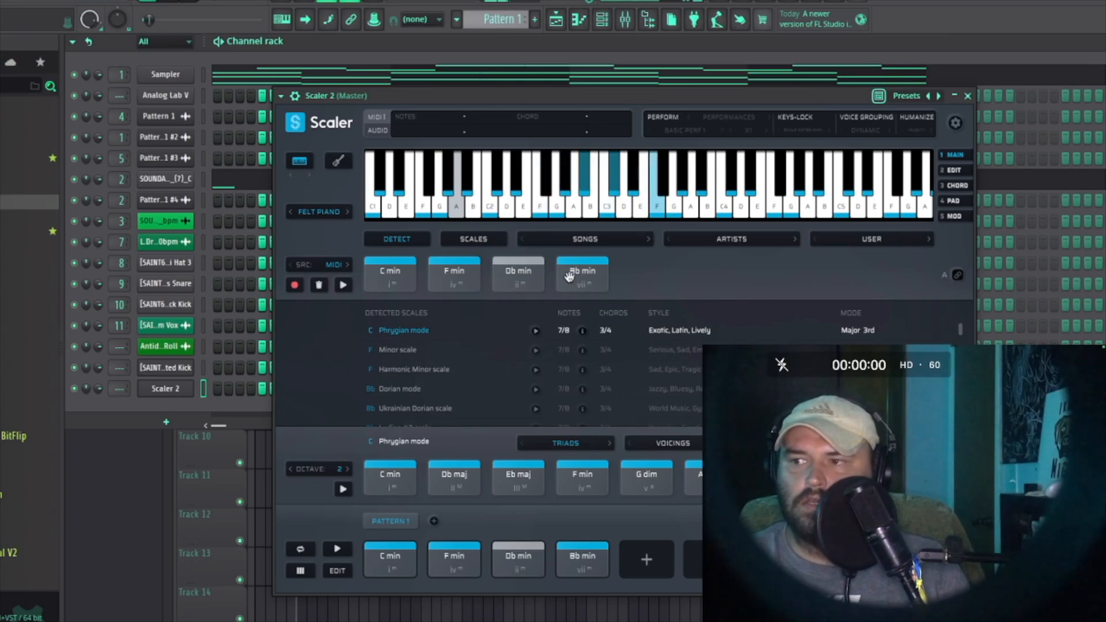
click(855, 171)
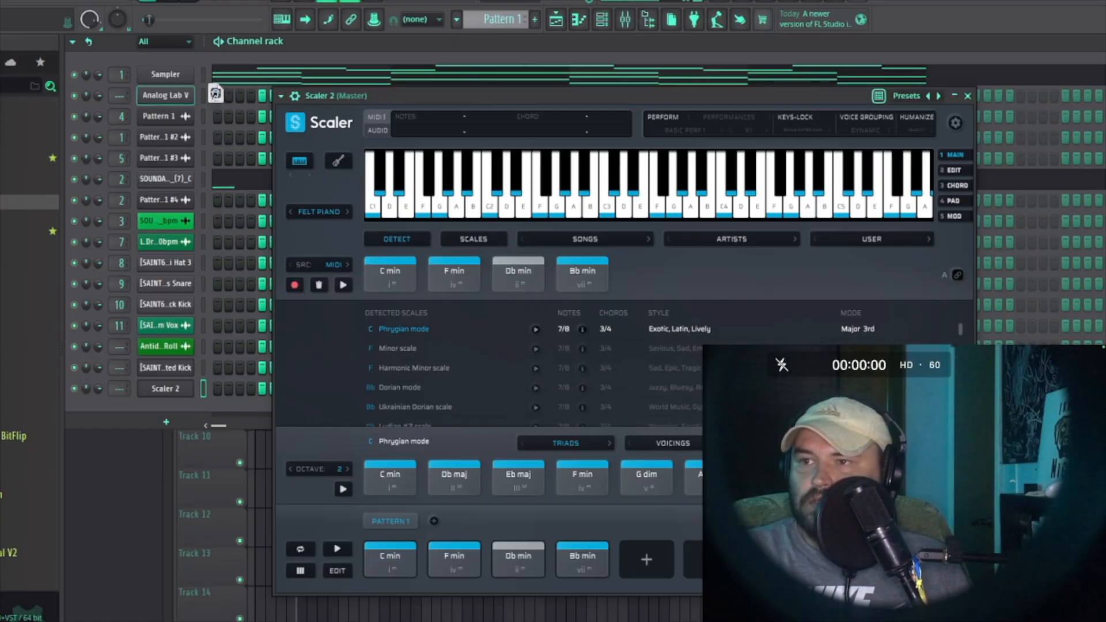
Step: Open the Sampler melody in the piano roll and extend its chord notes across four bars
click(189, 75)
click(290, 75)
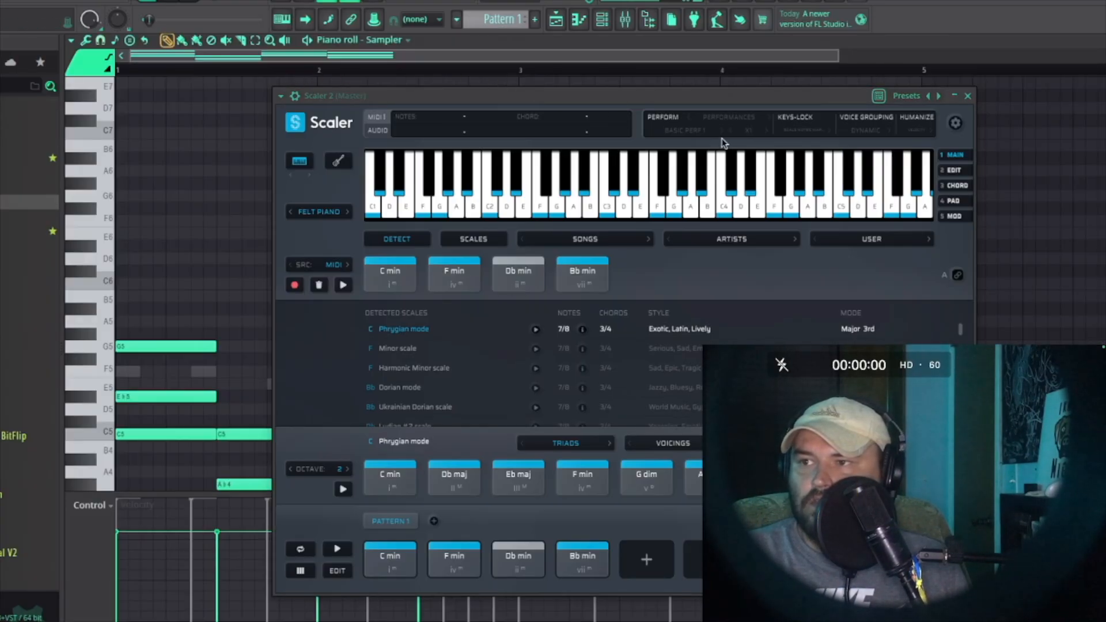
click(967, 96)
scroll(559, 253, up, 1)
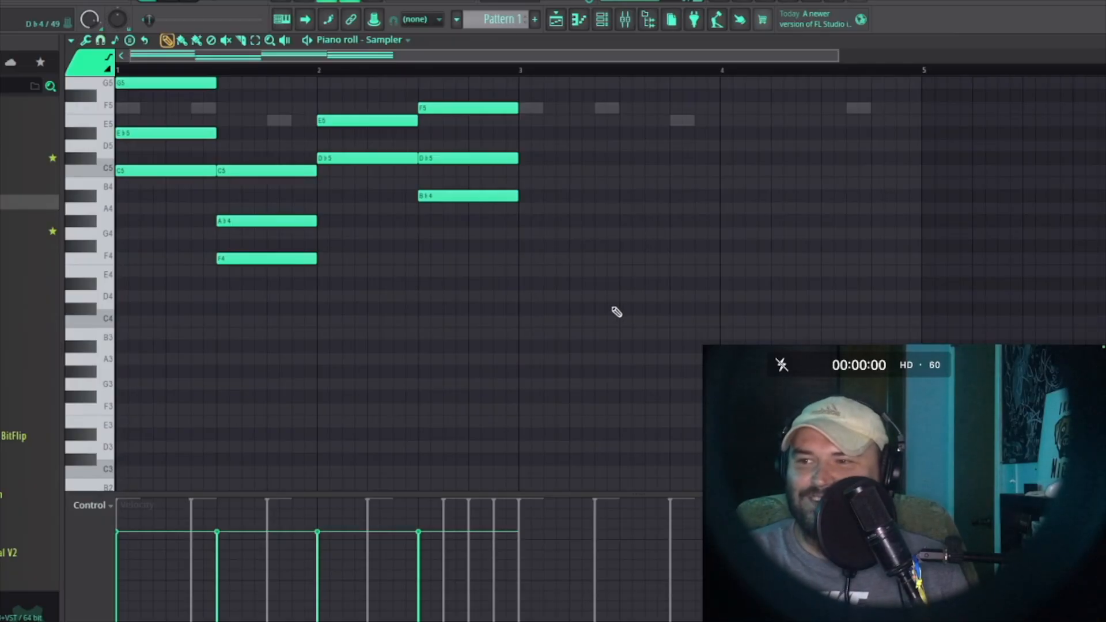
scroll(616, 311, up, 4)
drag(612, 140, 173, 403)
scroll(256, 421, down, 1)
drag(540, 239, 956, 239)
Step: Delete the fourth-bar chord notes and duplicate the third-bar chord into bar four
right_click(822, 169)
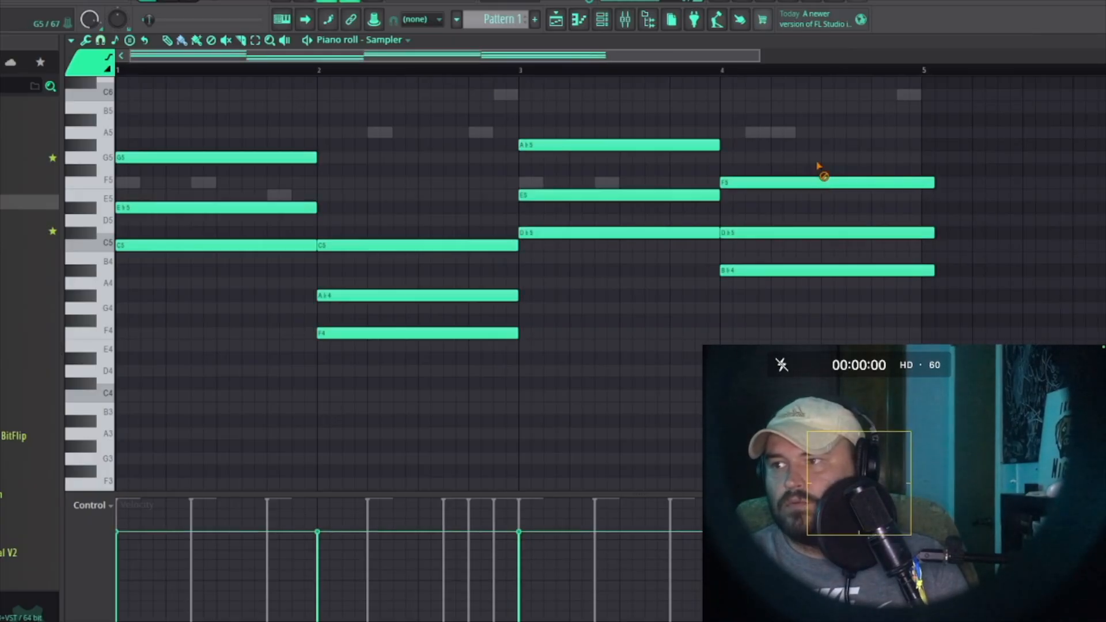
right_click(823, 182)
right_click(830, 233)
right_click(836, 271)
drag(773, 157, 562, 247)
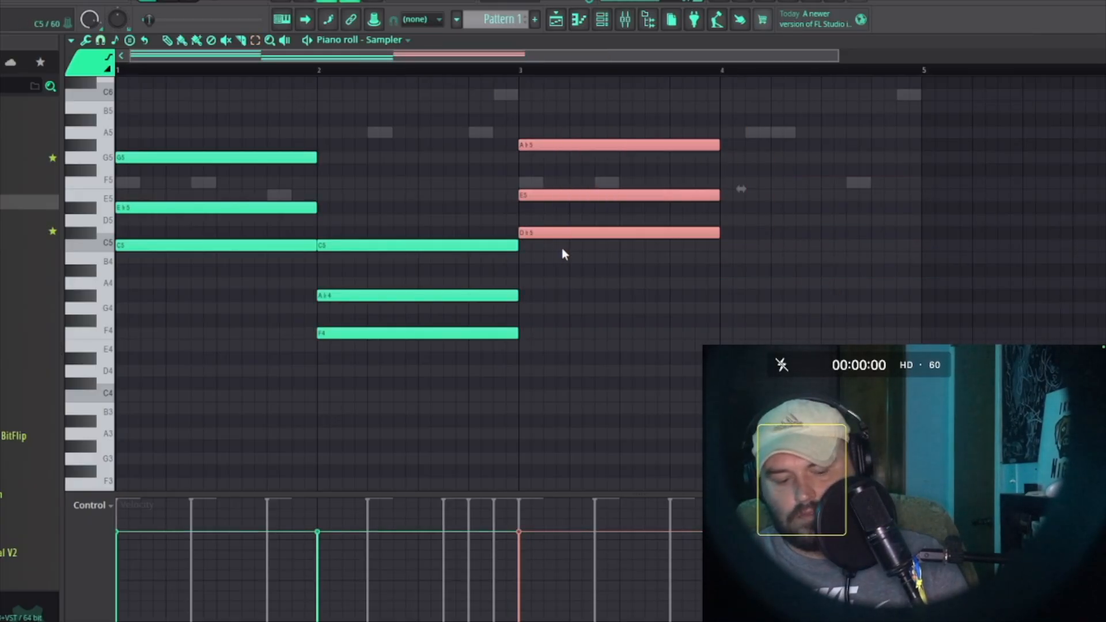
key(ctrl+b)
Step: Select several chord notes and transpose them up one octave
drag(769, 178, 668, 198)
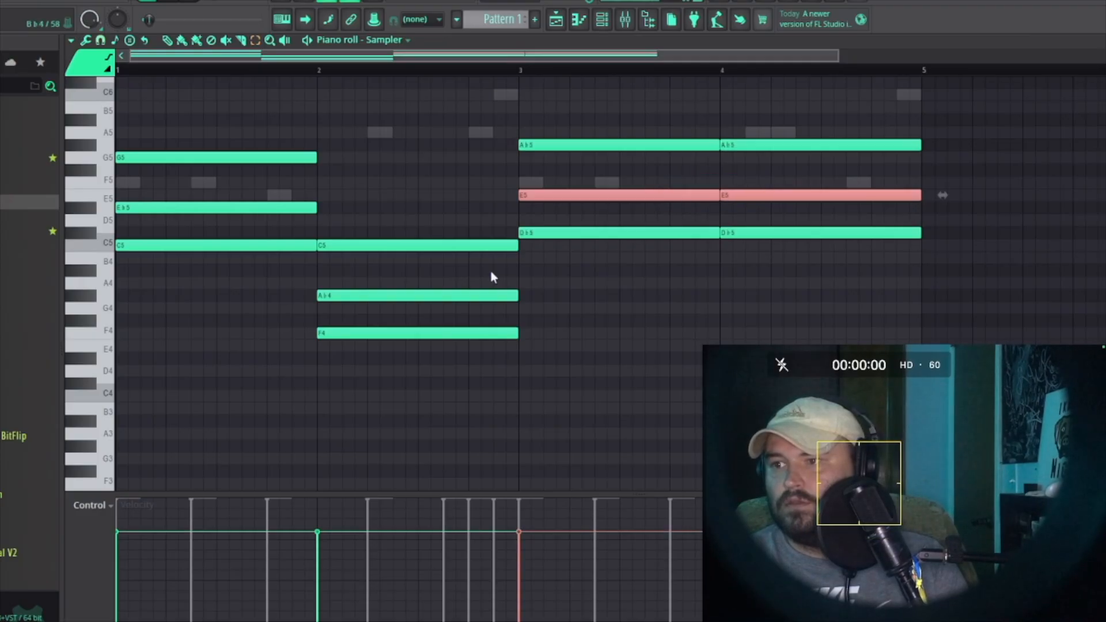
ctrl+click(460, 295)
ctrl+shift+click(230, 209)
key(ctrl+Up)
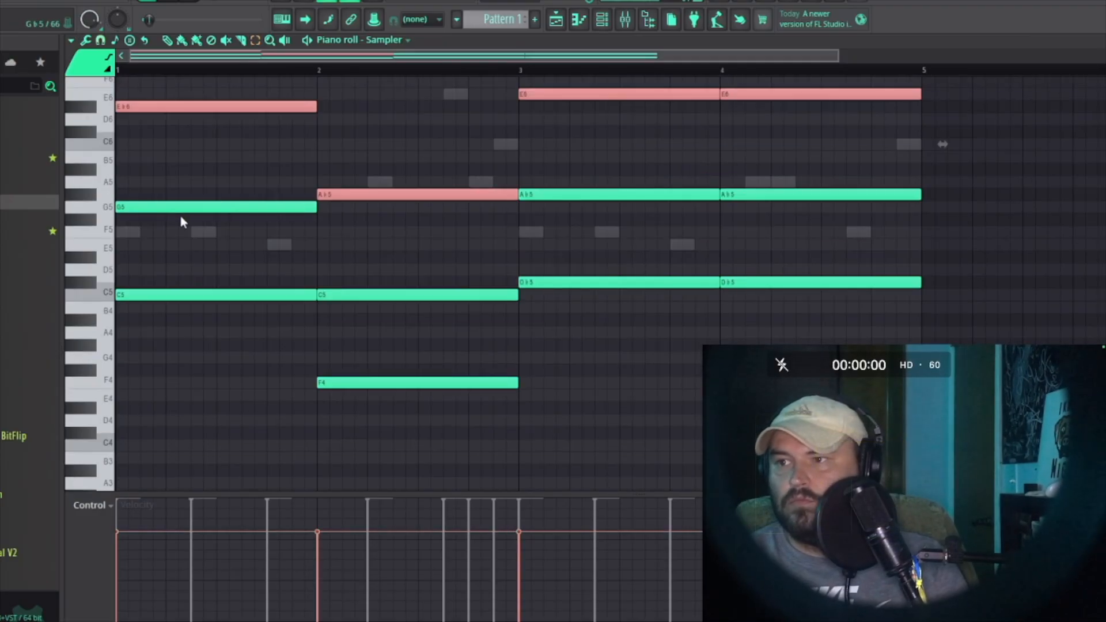
scroll(282, 215, up, 5)
scroll(322, 224, down, 5)
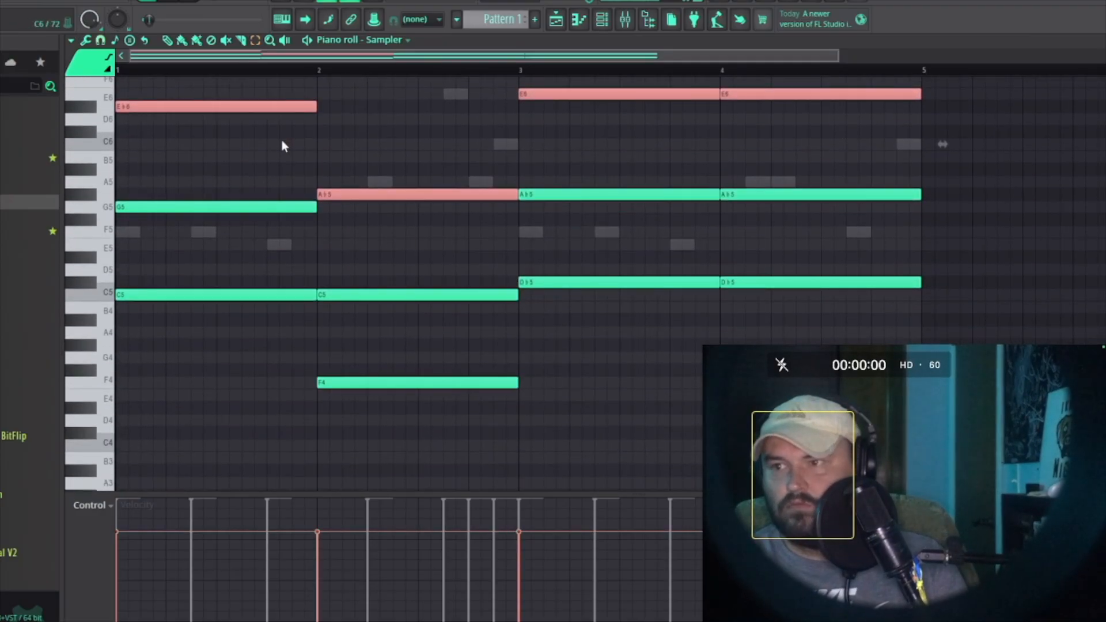
Step: Nudge the raised notes five steps to the right and delete them
key(shift+Right)
key(shift+Right)
key(shift+Right)
key(shift+Right)
key(shift+Right)
key(shift+Right)
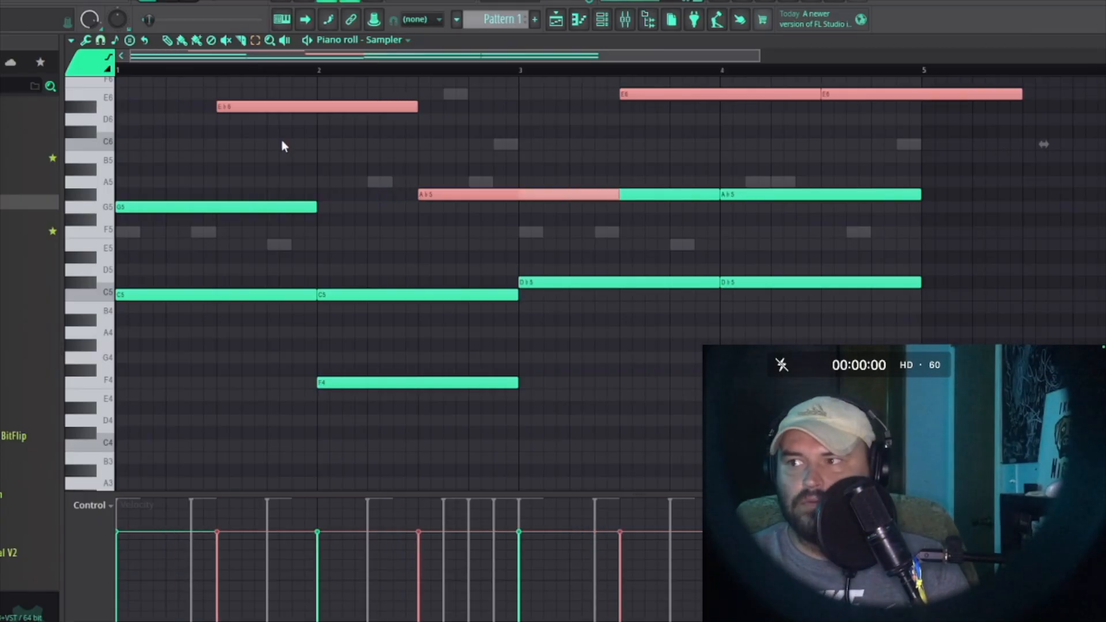
key(Delete)
Step: Open Scaler 2 and load another user chord set with C# min and G# min chords
key(F6)
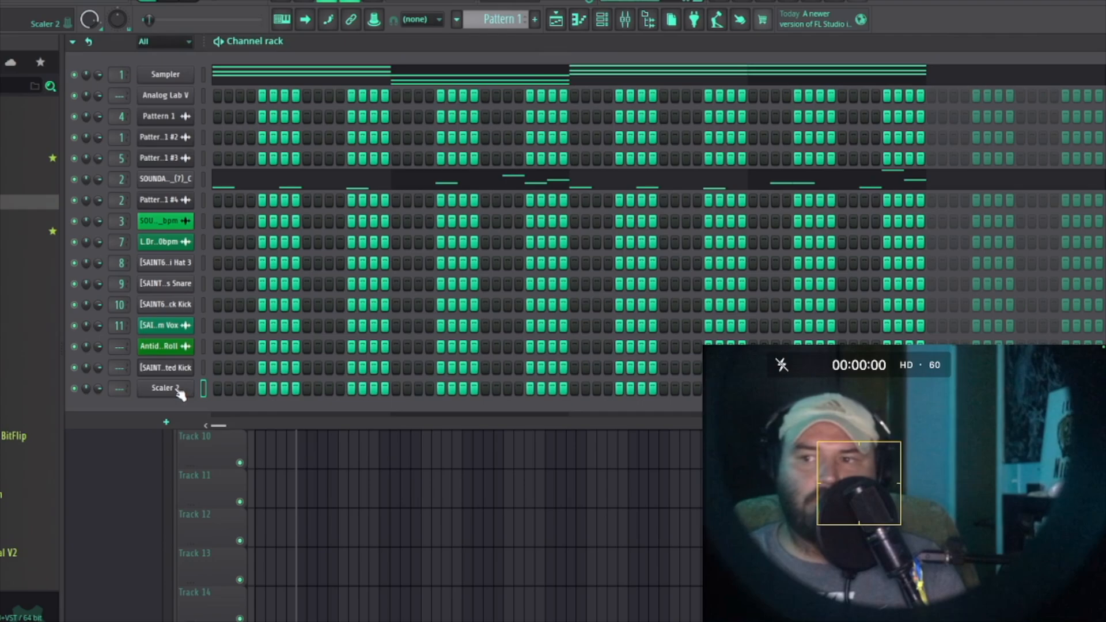
click(173, 390)
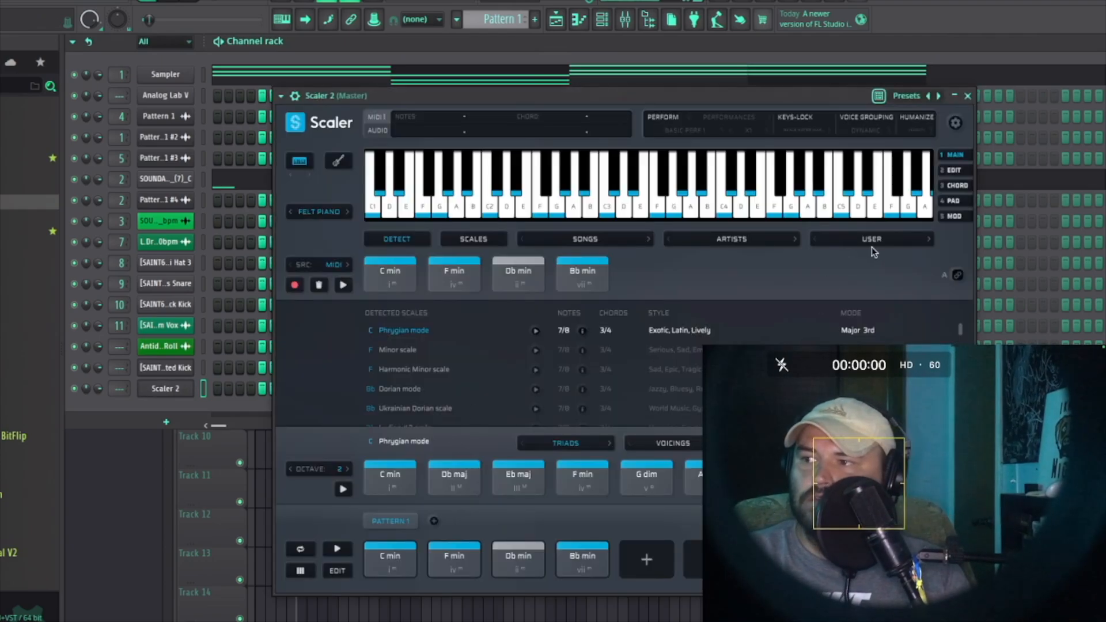
click(872, 245)
scroll(944, 173, down, 10)
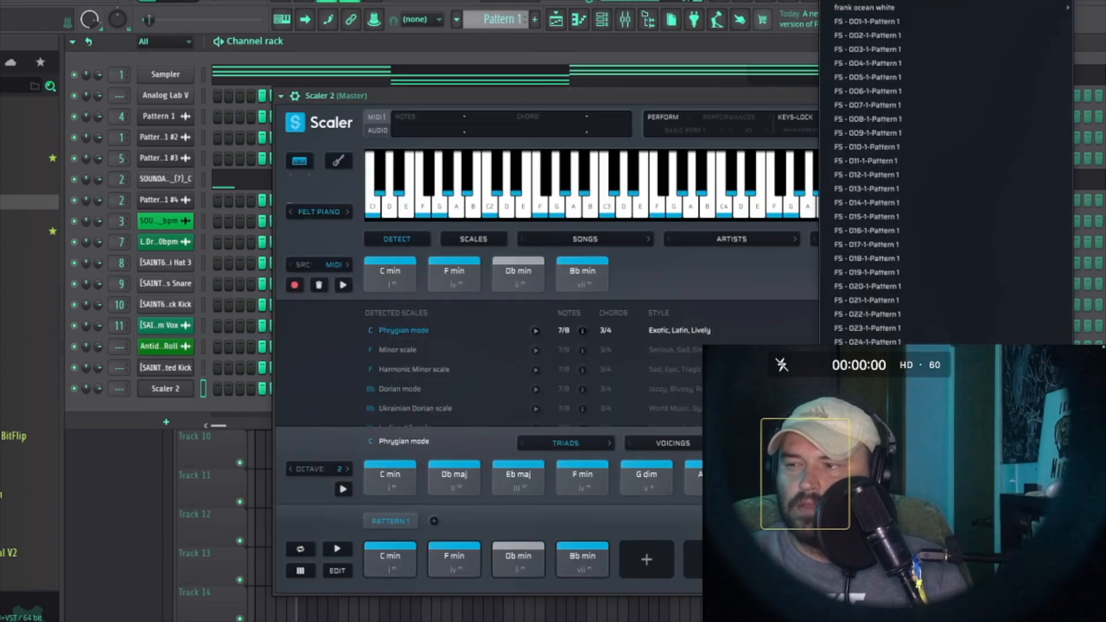
scroll(945, 173, down, 5)
scroll(944, 173, down, 7)
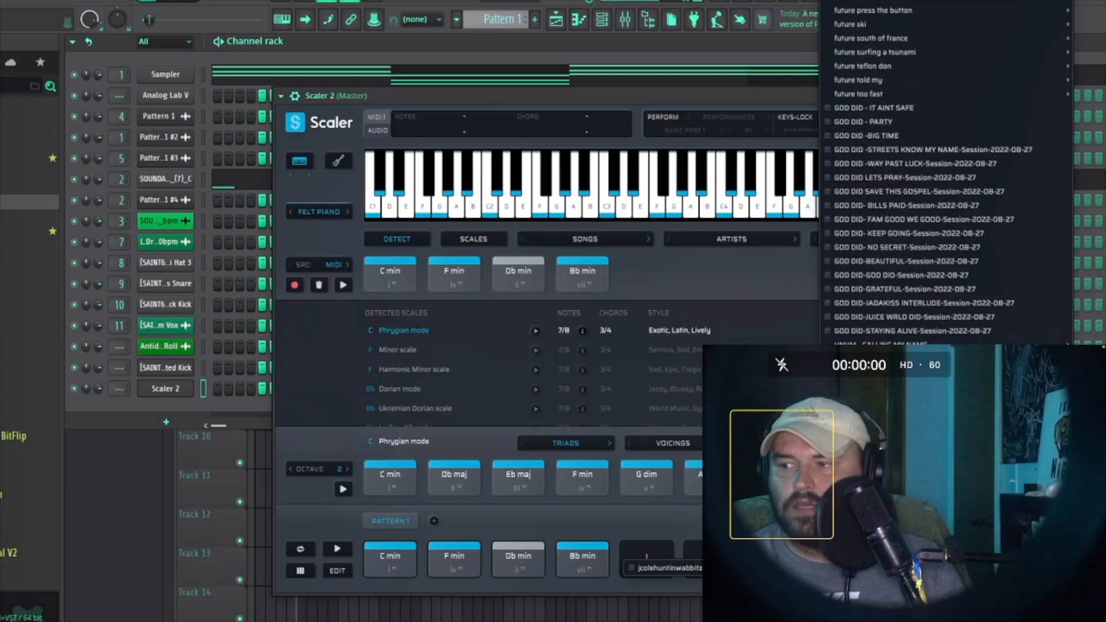
click(501, 295)
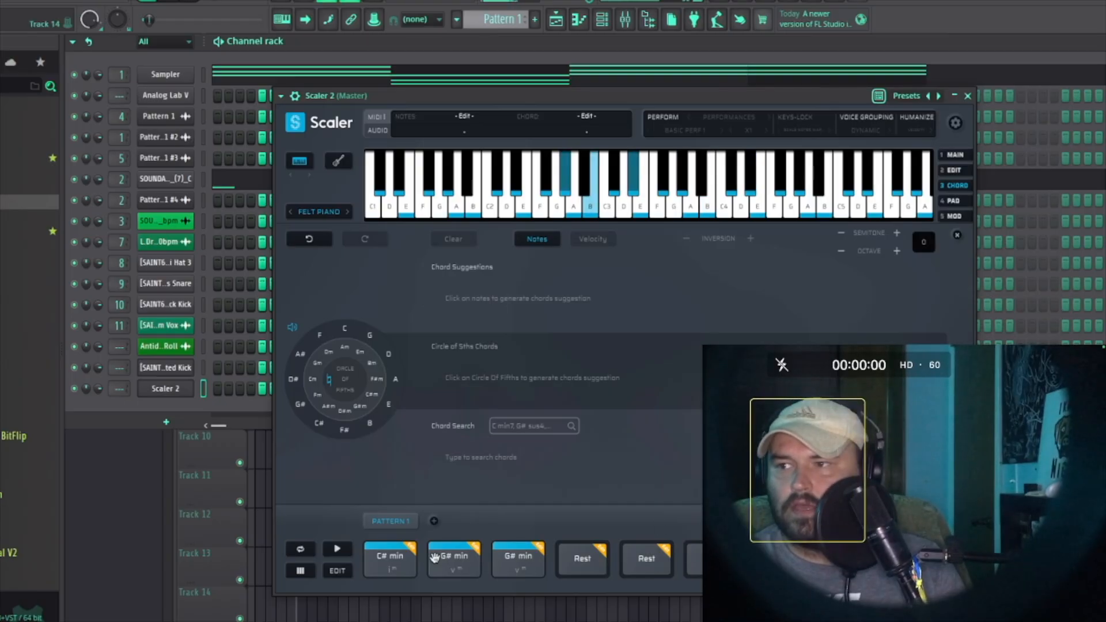
Step: Audition the C# min and G# min chords, drag the C# min chord, and close Scaler
click(472, 560)
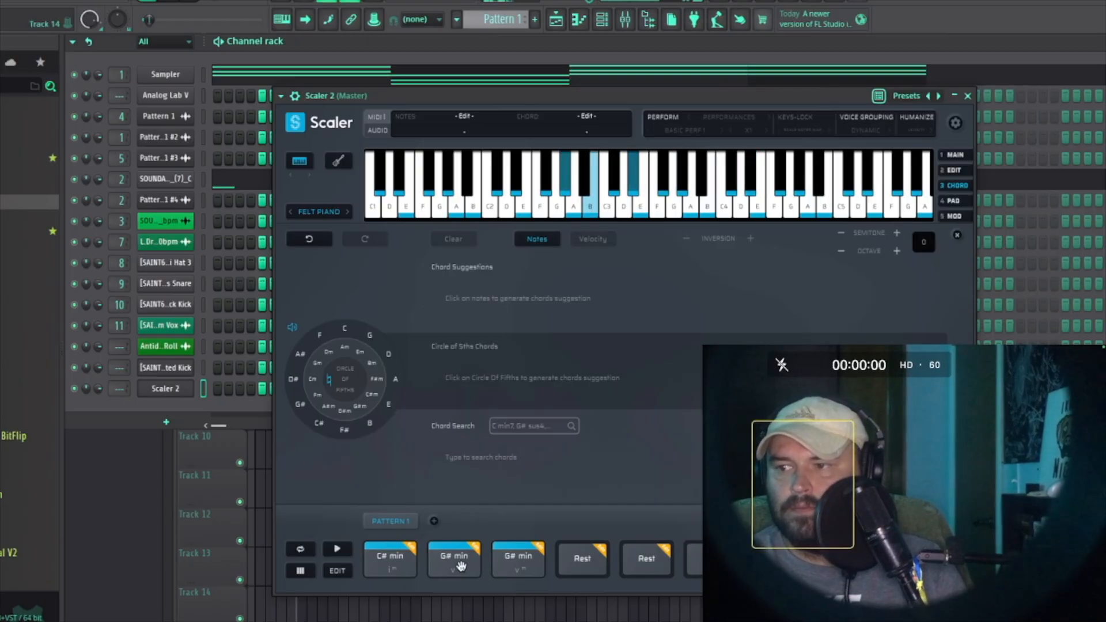
click(399, 569)
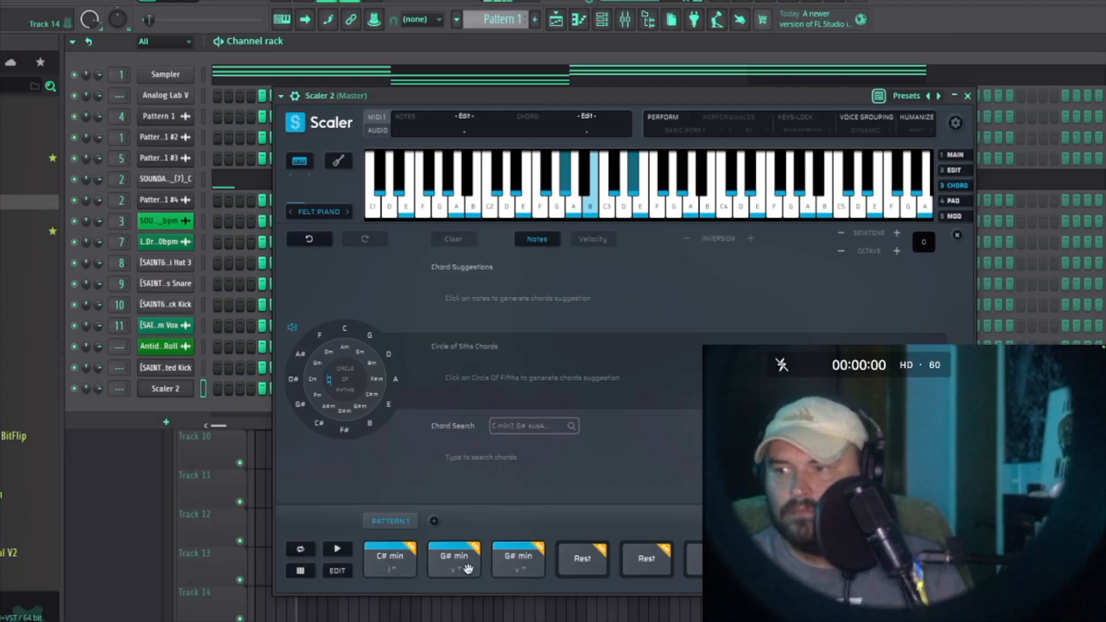
click(445, 571)
click(404, 570)
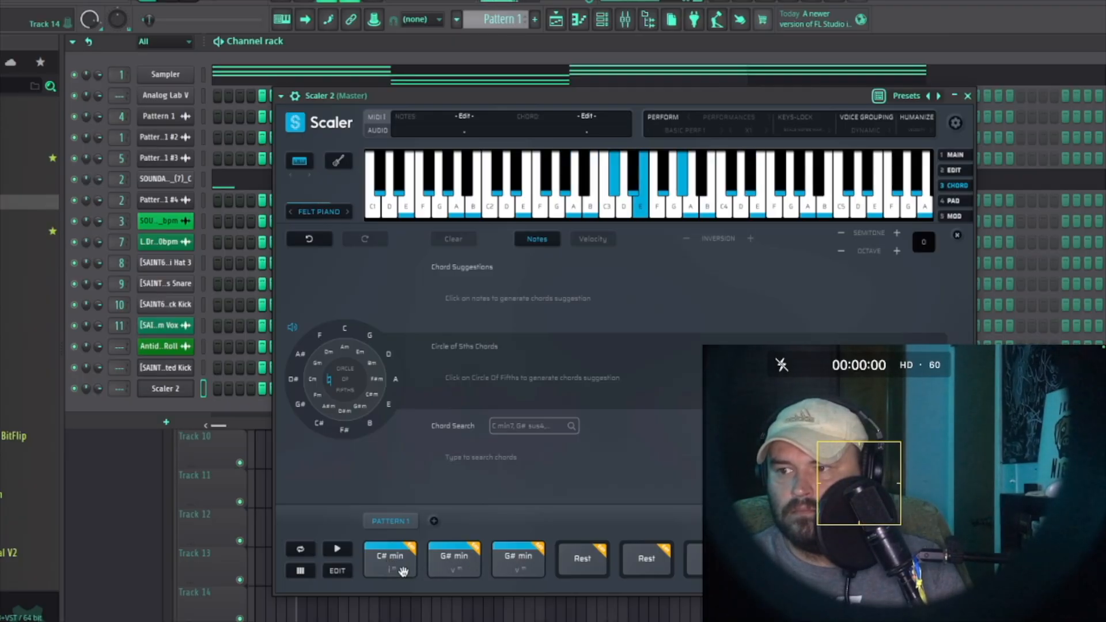
drag(403, 570, 483, 556)
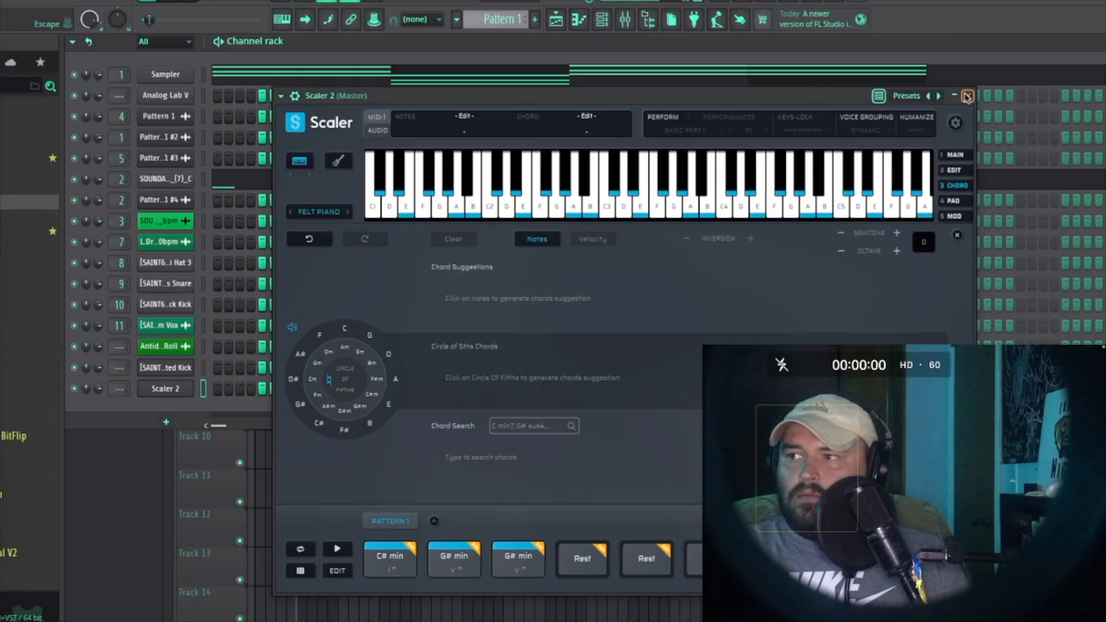
click(967, 96)
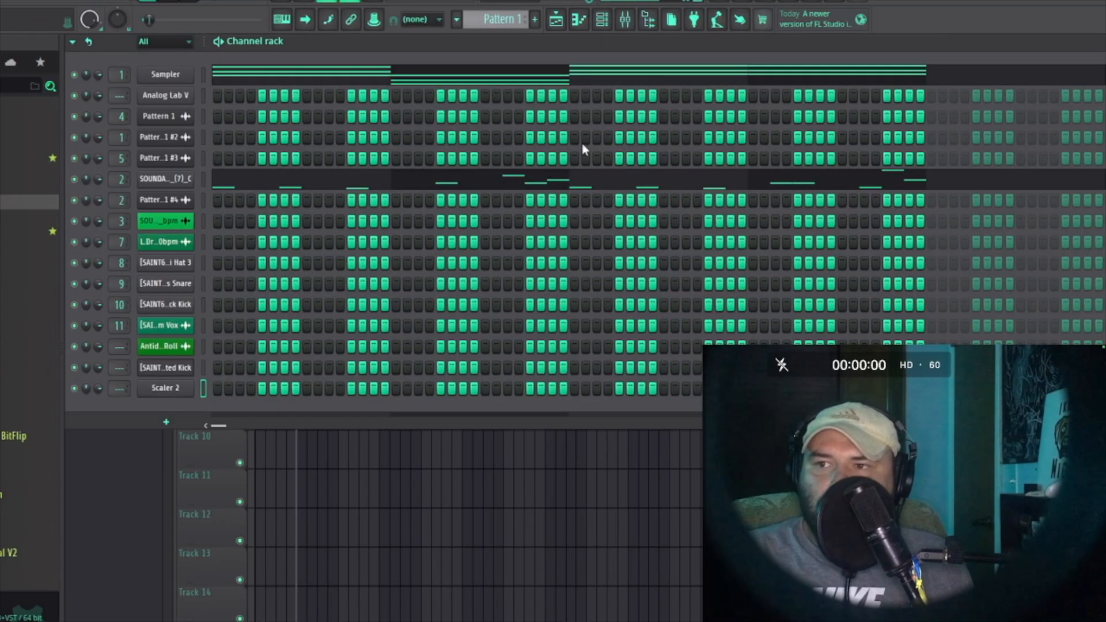
Step: Reopen Scaler 2 and load a user chord set starting with Gb maj, Eb min and F min
click(194, 96)
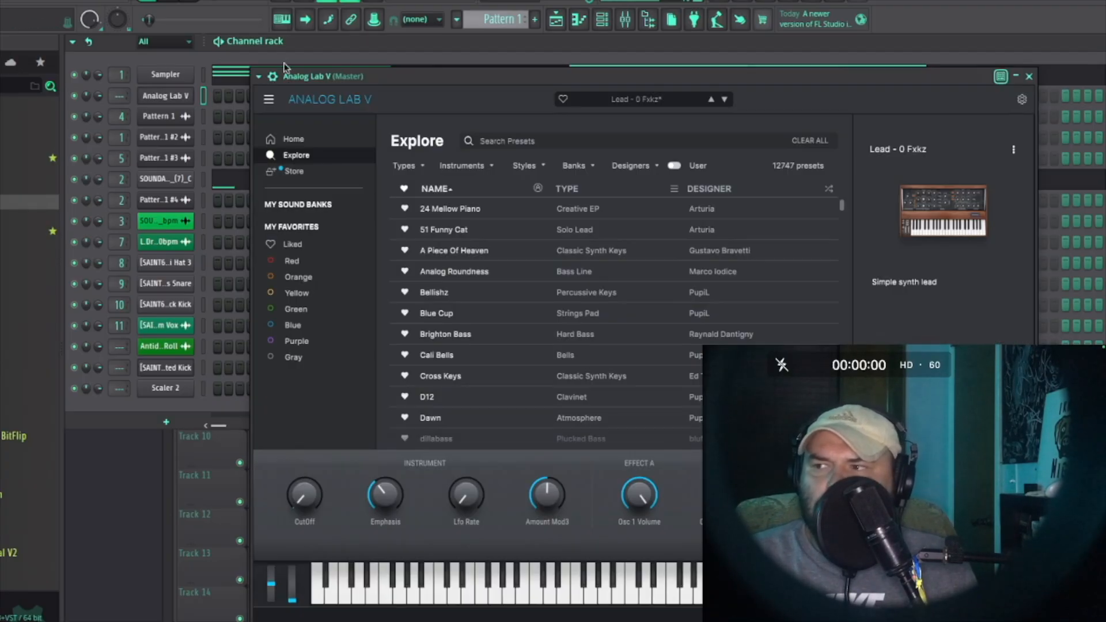
click(1028, 77)
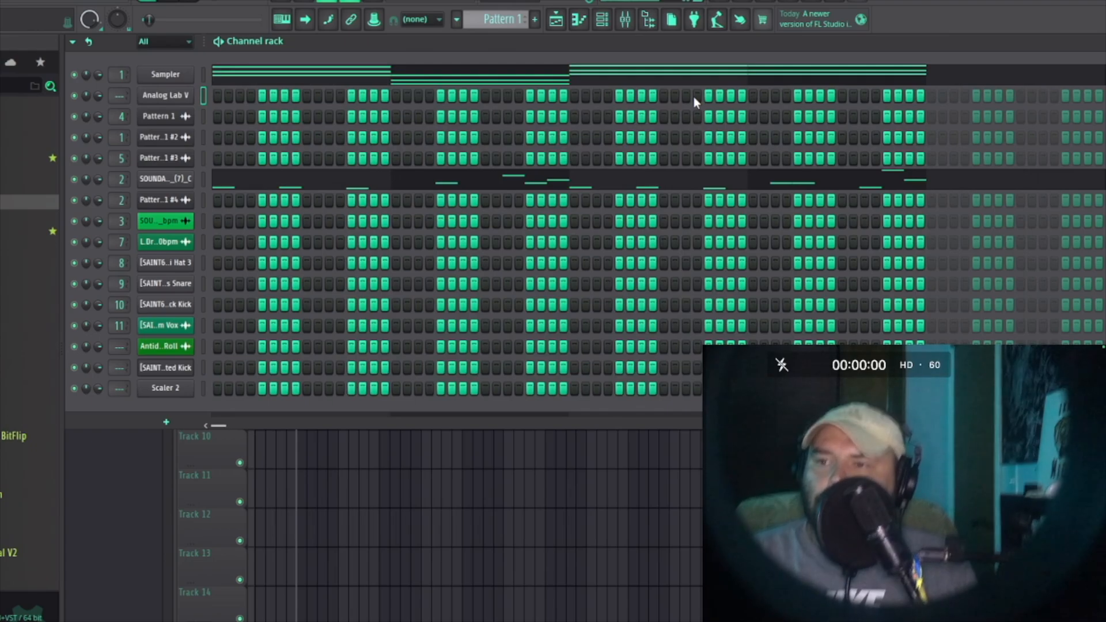
click(178, 390)
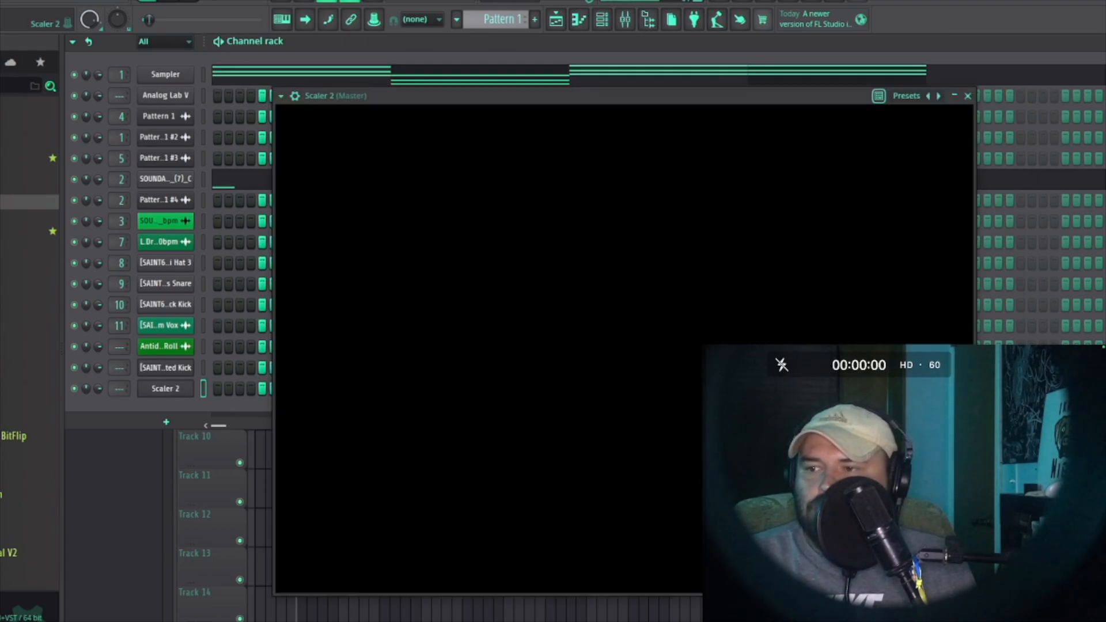
scroll(946, 172, down, 10)
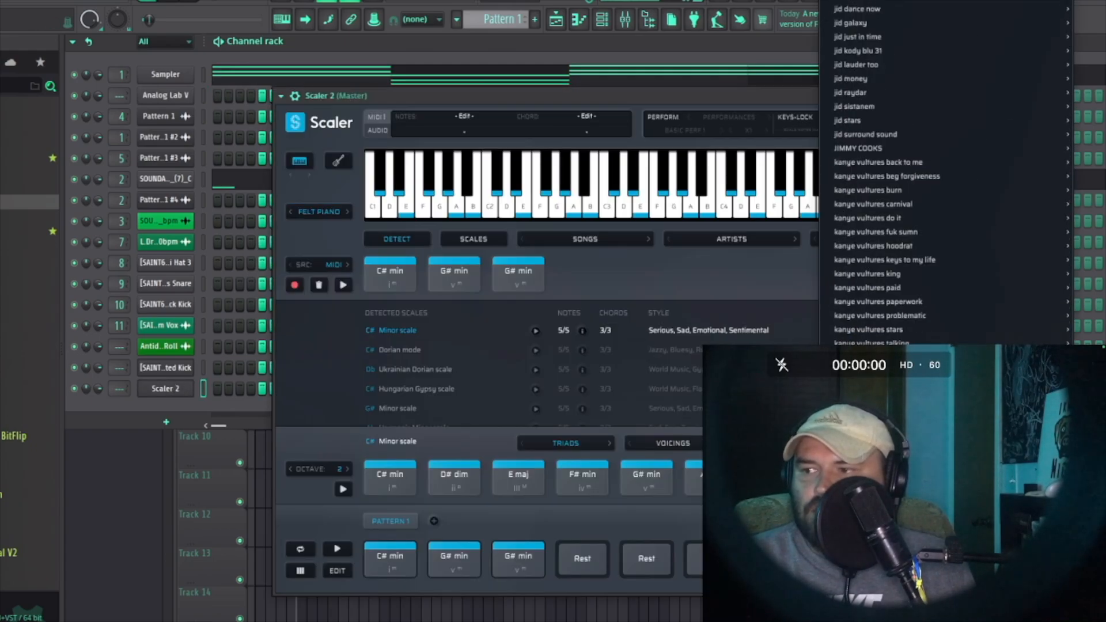
click(372, 246)
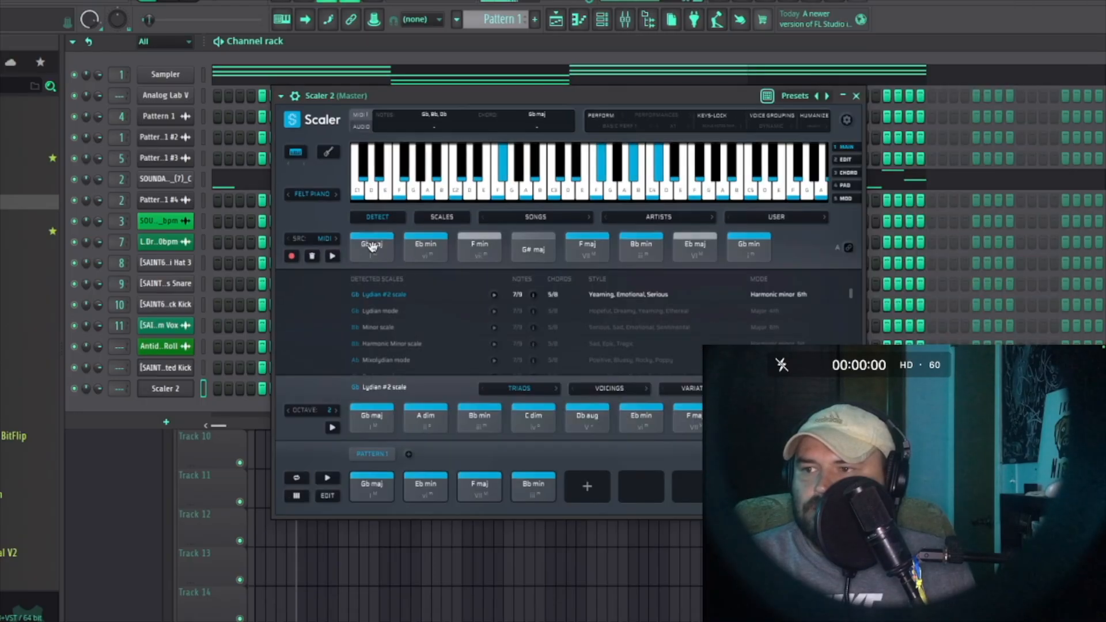
Step: Audition the Eb min, F min, G# maj, F maj, Bb min, Eb min and Gb min chords, then close Scaler
click(421, 248)
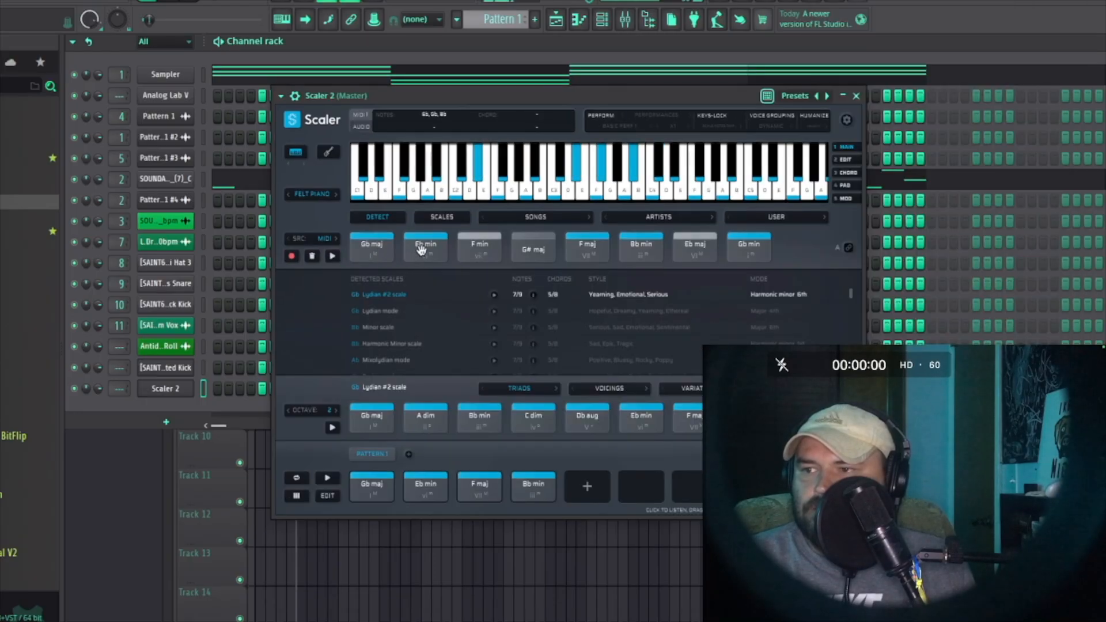
click(479, 247)
click(535, 249)
click(587, 247)
click(641, 248)
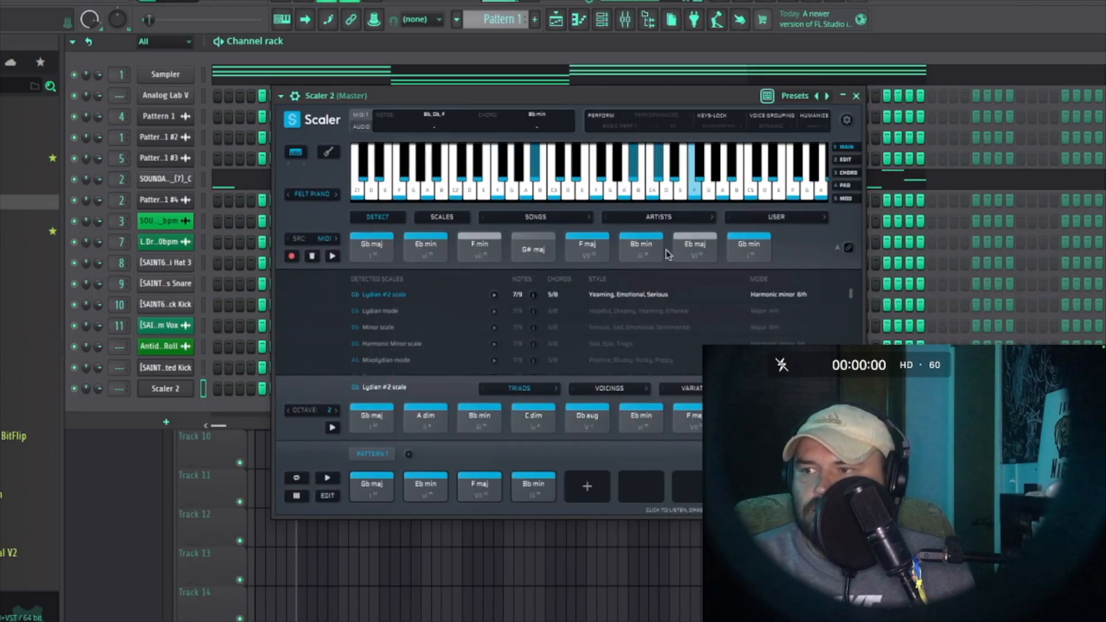
click(695, 248)
click(760, 252)
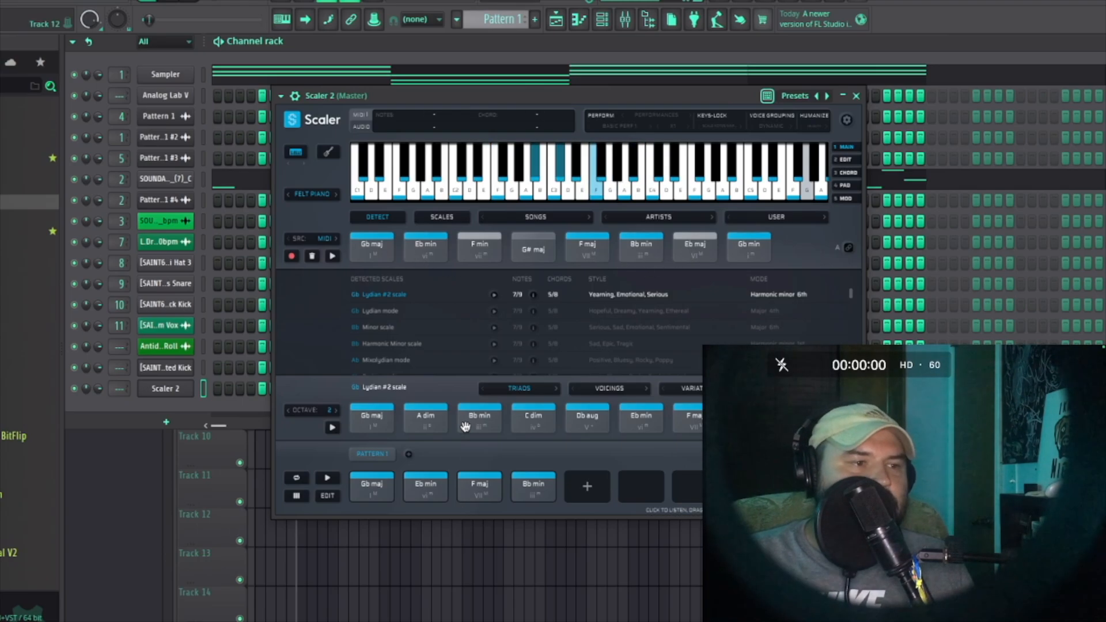
click(856, 96)
Step: Open the Sampler piano roll, delete the melody's chord notes, and close it
click(545, 75)
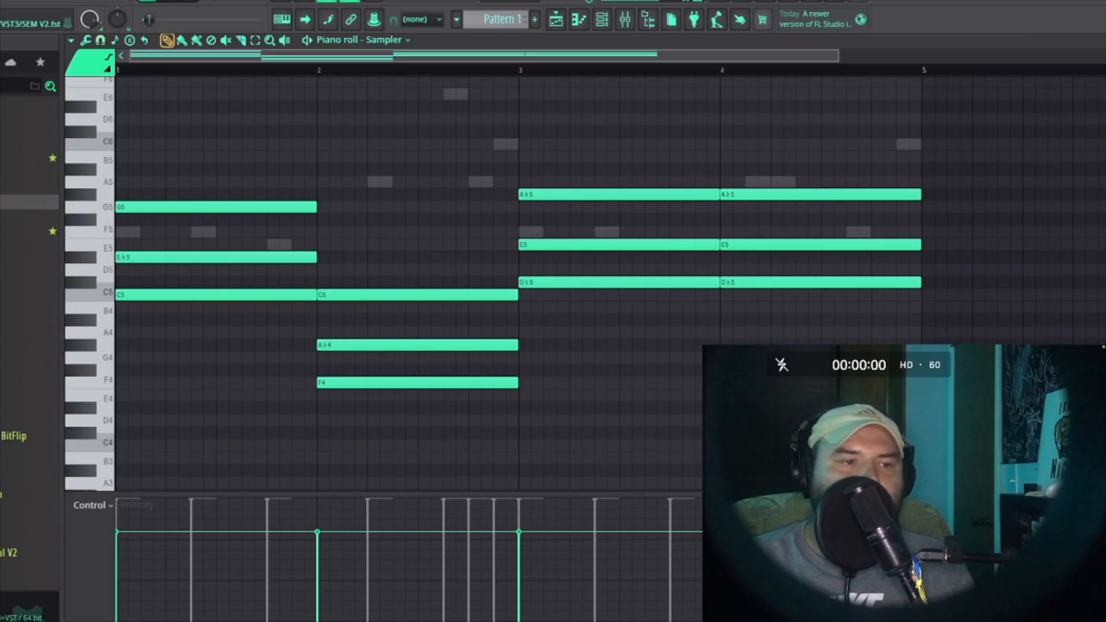
right_click(801, 194)
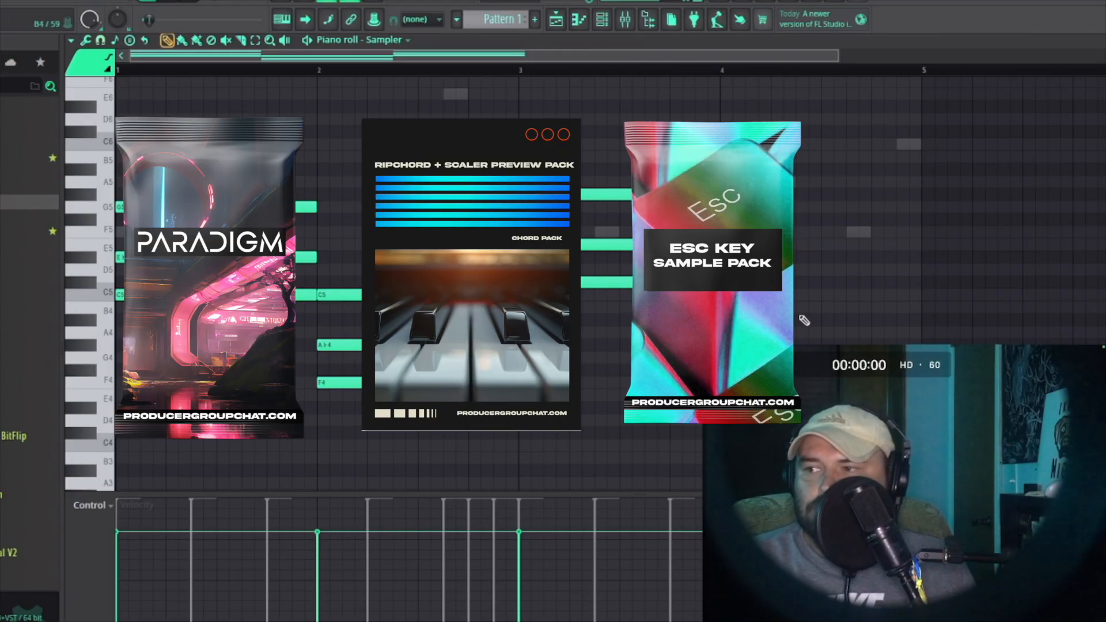
right_click(589, 194)
right_click(398, 295)
right_click(248, 207)
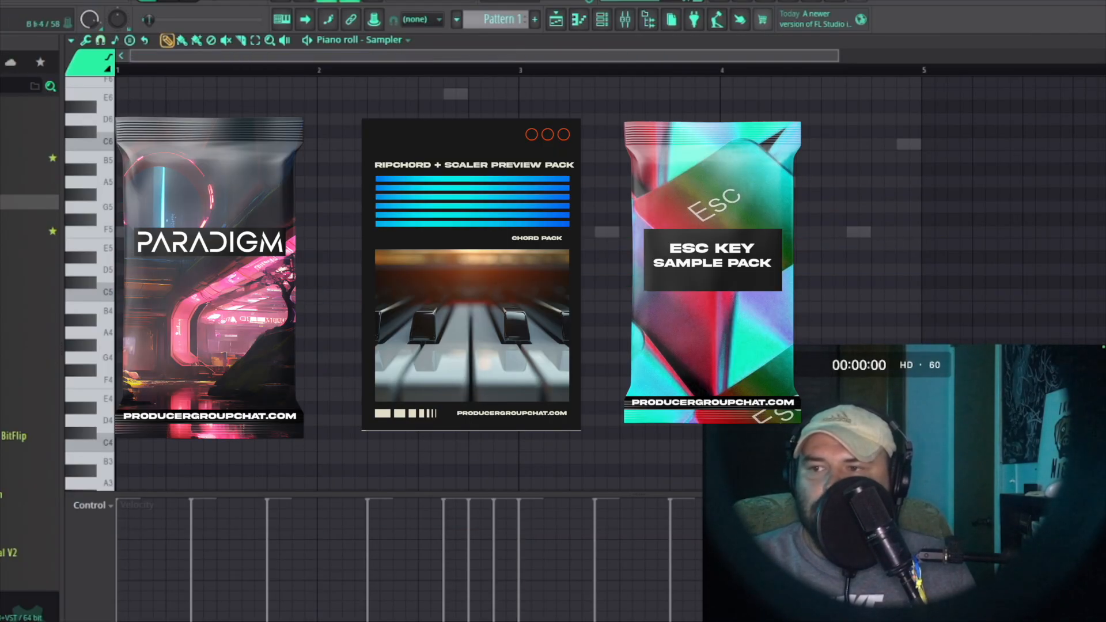
key(Escape)
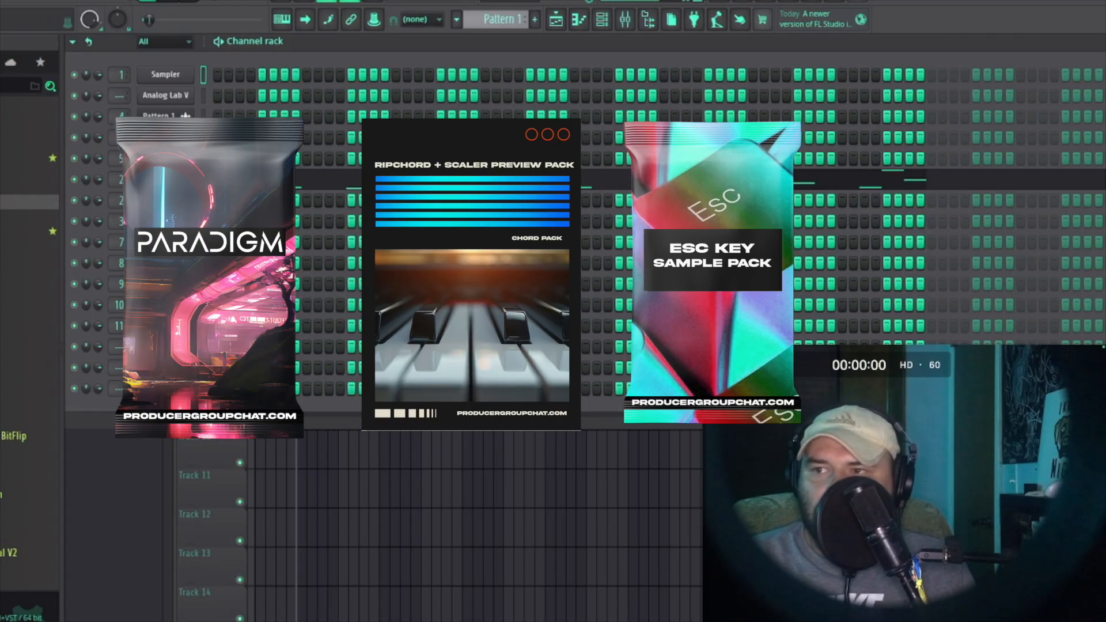